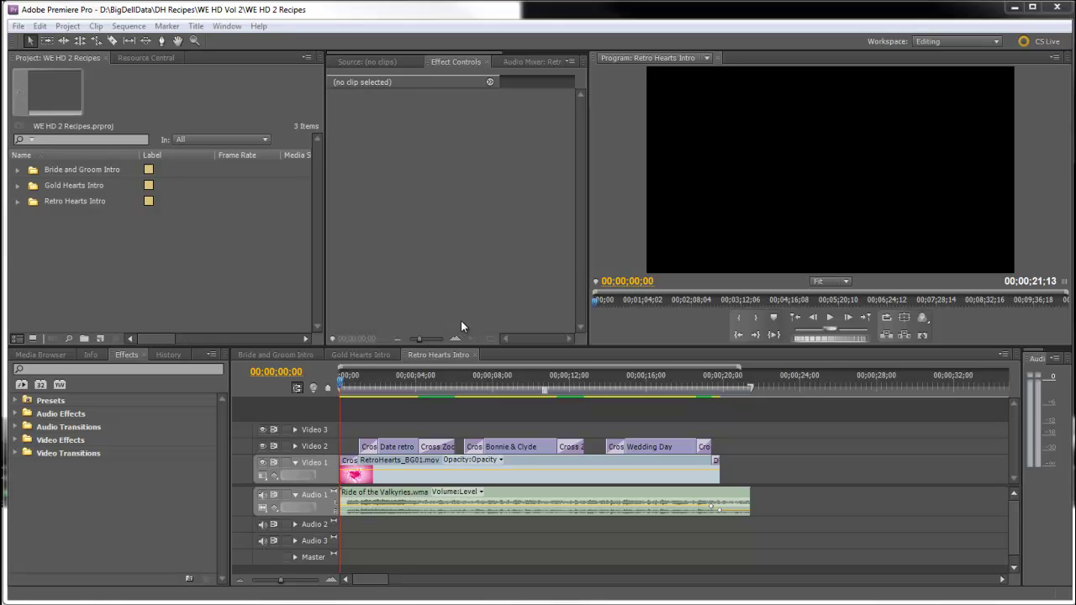
- Play the finished intro, delete all its timeline clips, and expand the Retro Hearts Intro bin
left_click(830, 319)
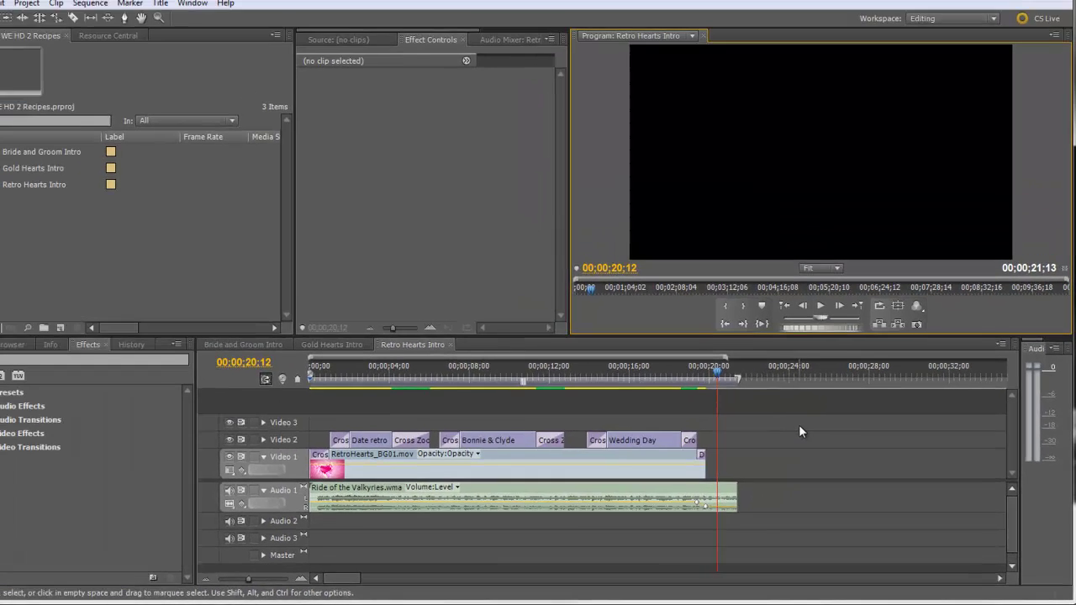
left_click_drag(736, 384, 704, 397)
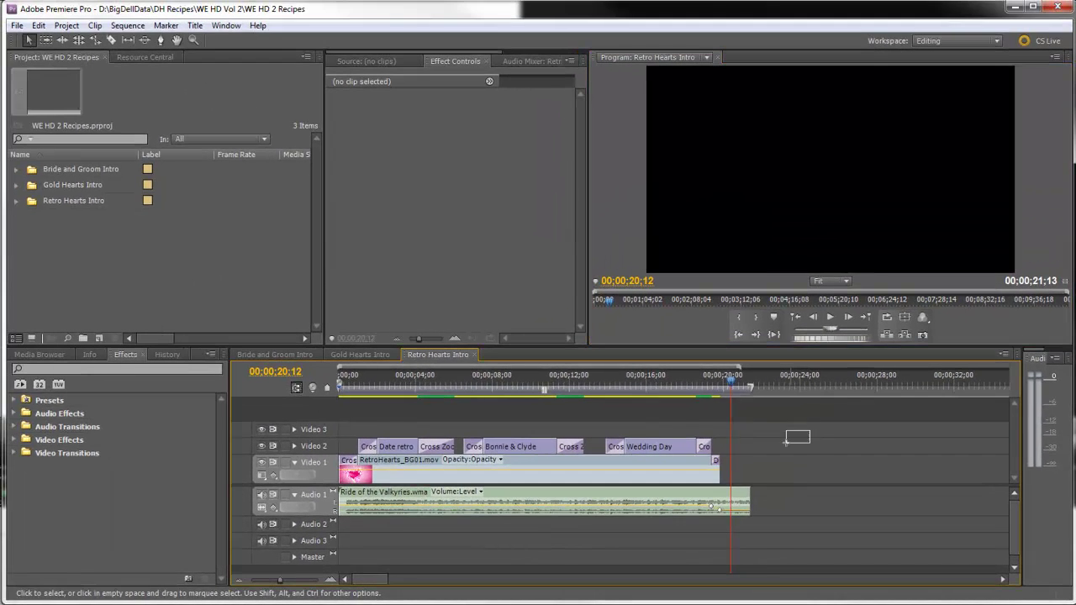
left_click_drag(786, 443, 357, 541)
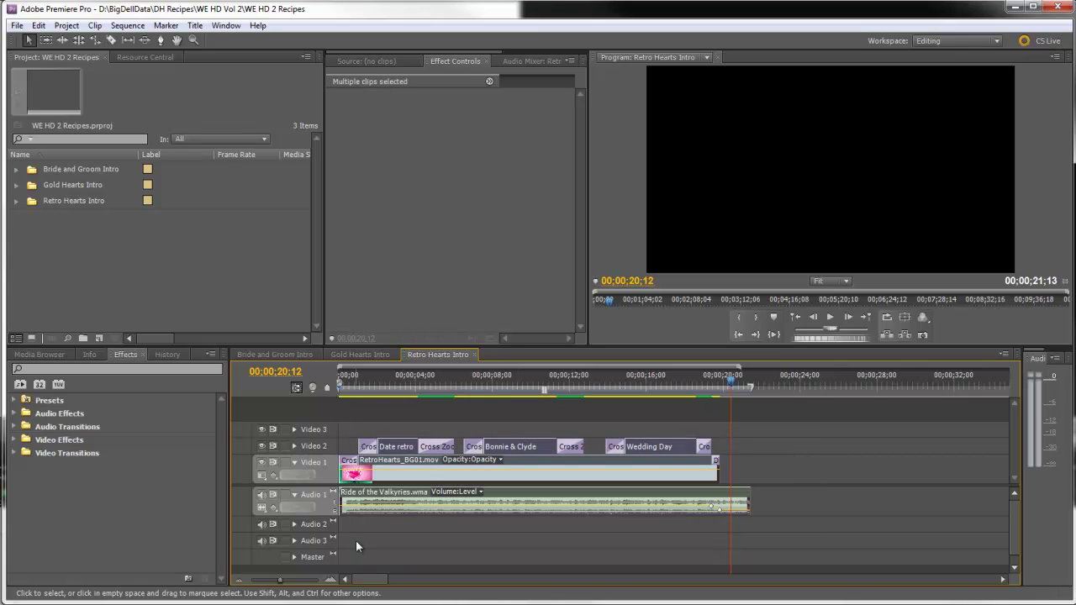
key("Delete")
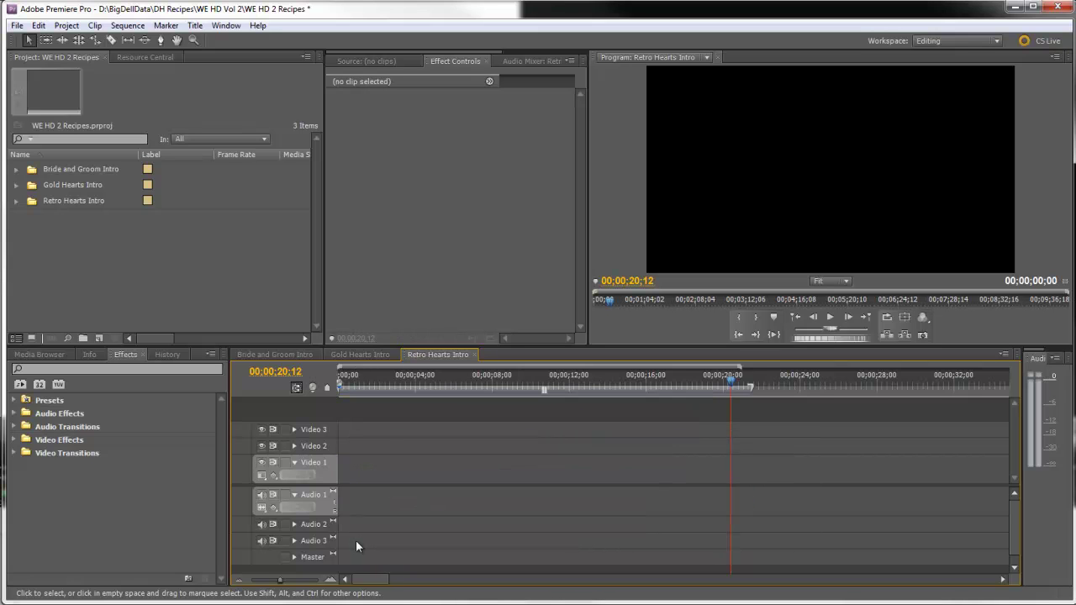
left_click(16, 201)
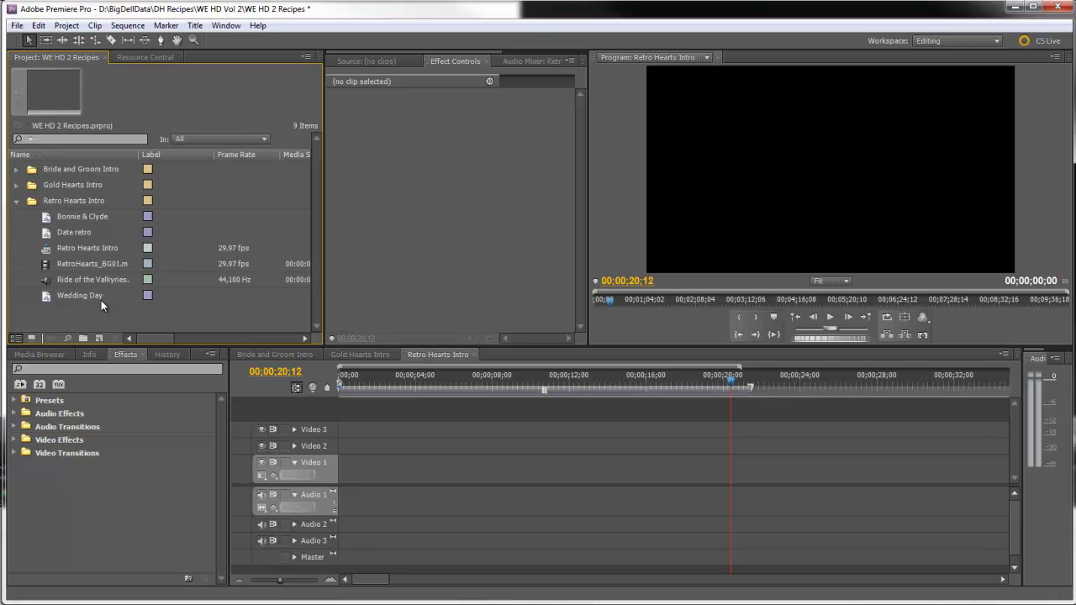
- Place RetroHearts_BG01.mov at the start of Video 1 with a Cross Dissolve on its head
left_click(46, 268)
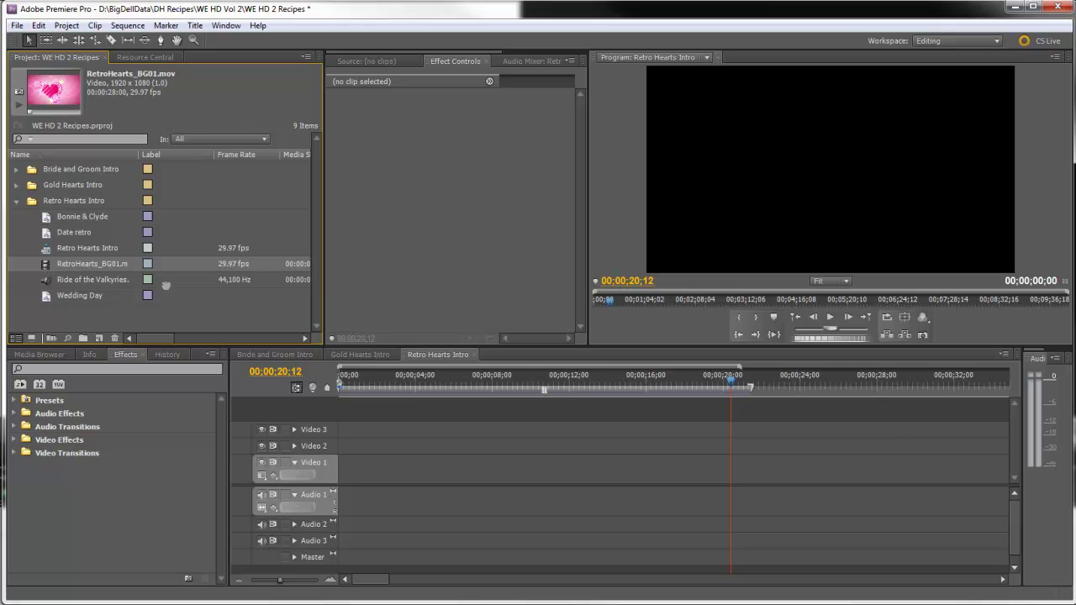
left_click_drag(165, 286, 505, 471)
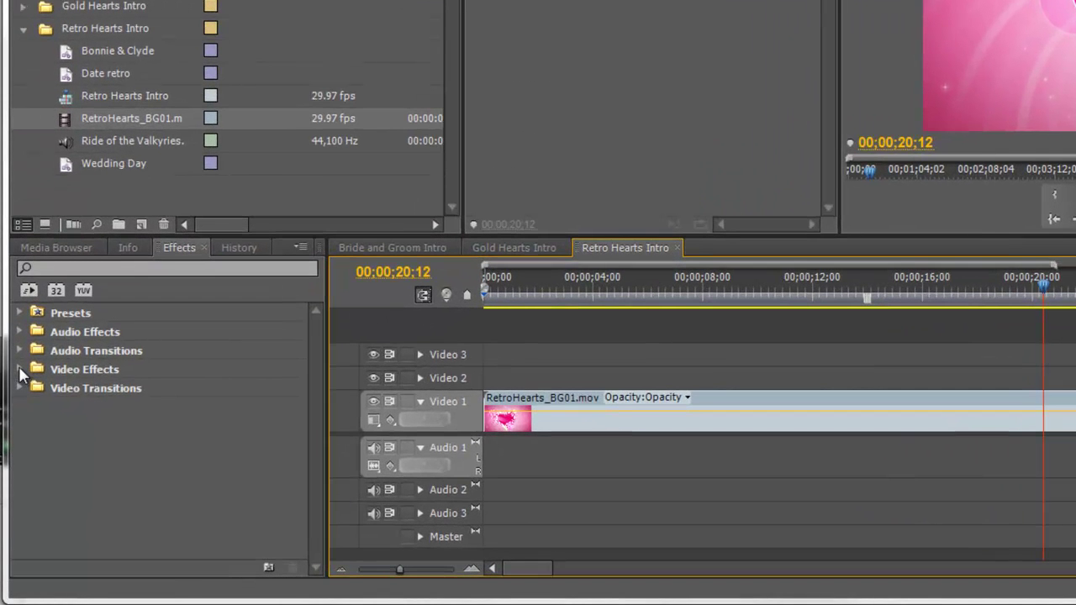
left_click(19, 388)
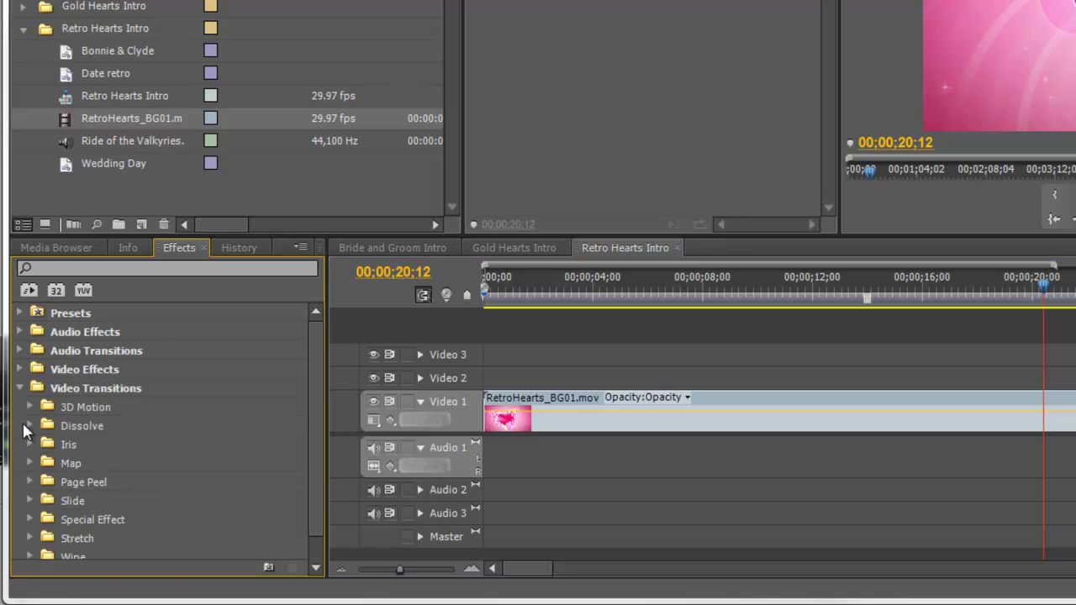
left_click(27, 424)
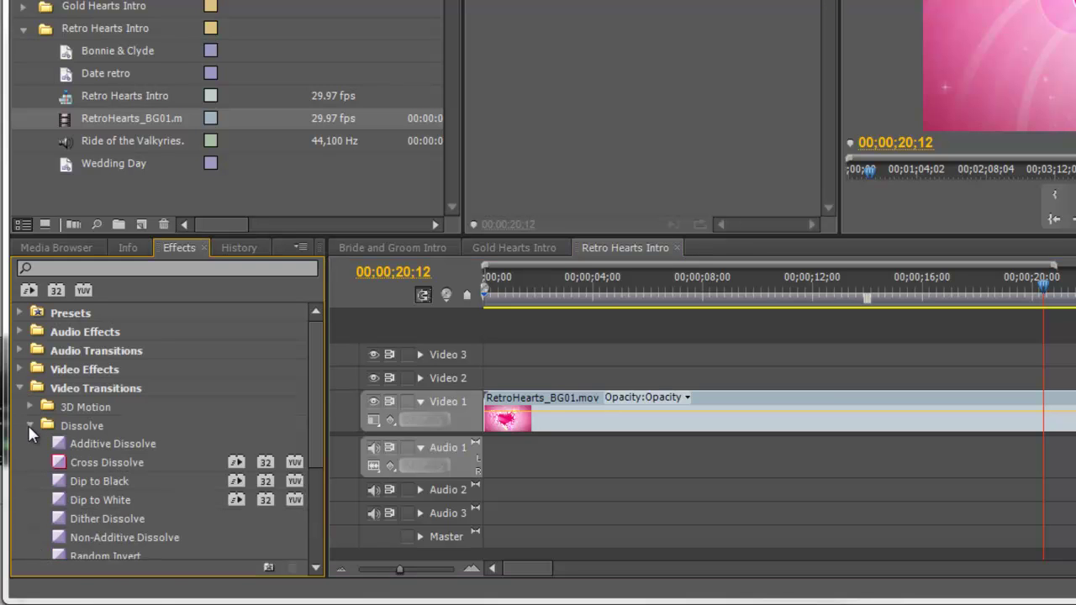
left_click_drag(62, 464, 492, 421)
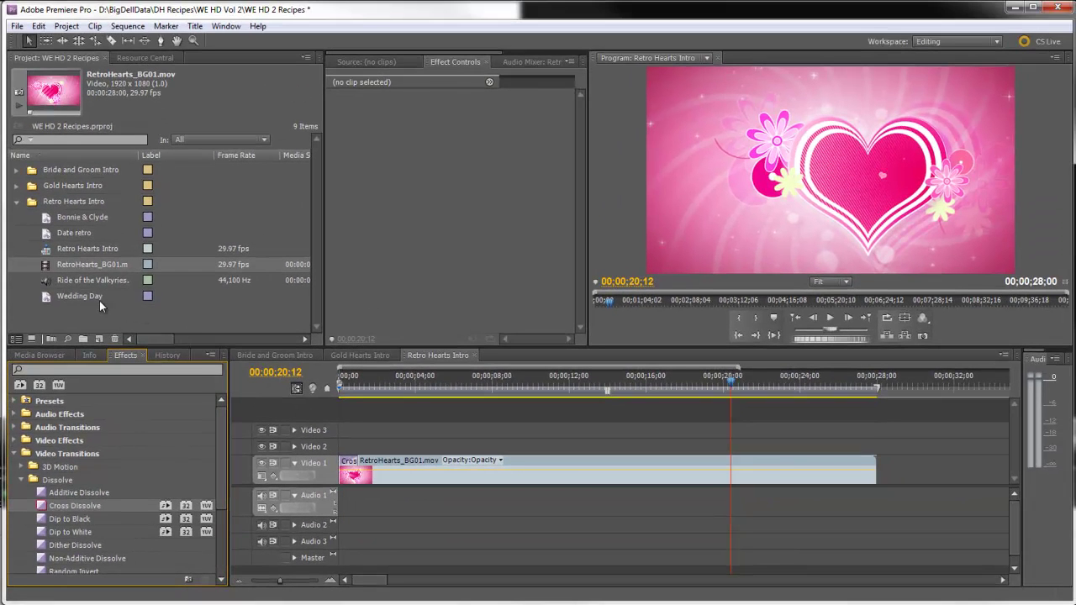
- Place the Date retro title on Video 2 with a Cross Dissolve at its start
left_click(50, 235)
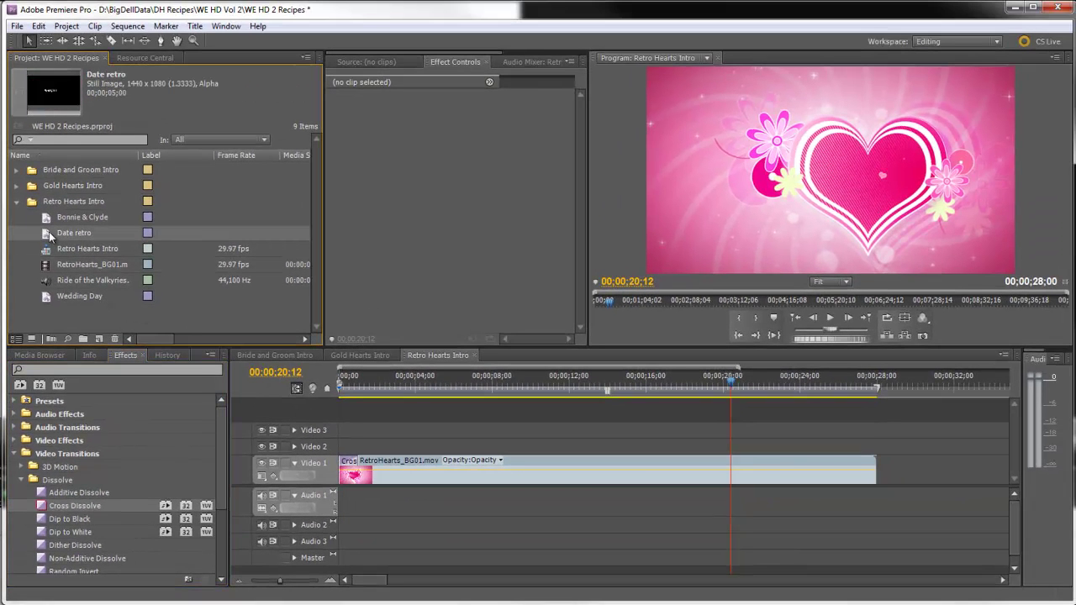
left_click_drag(48, 231, 371, 455)
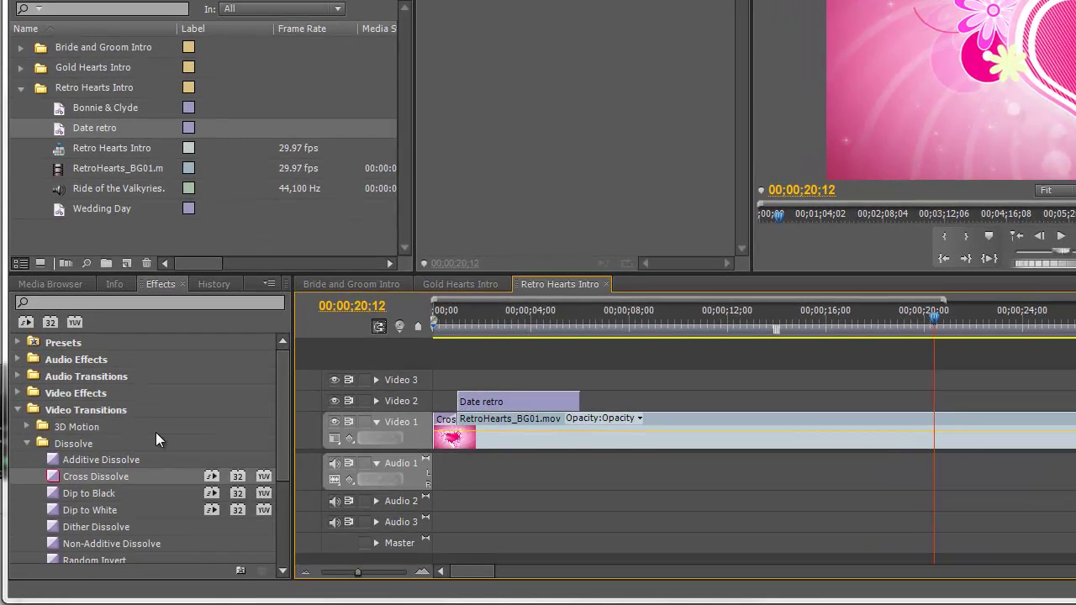
left_click_drag(54, 479, 469, 402)
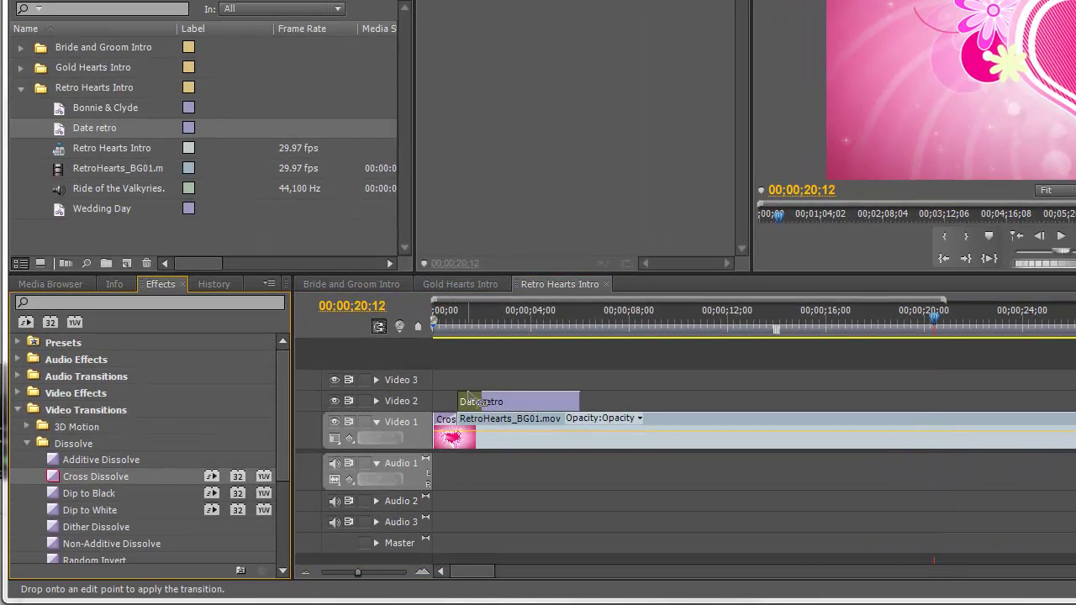
- Scrub the playhead to preview the date title fading in
left_click(461, 316)
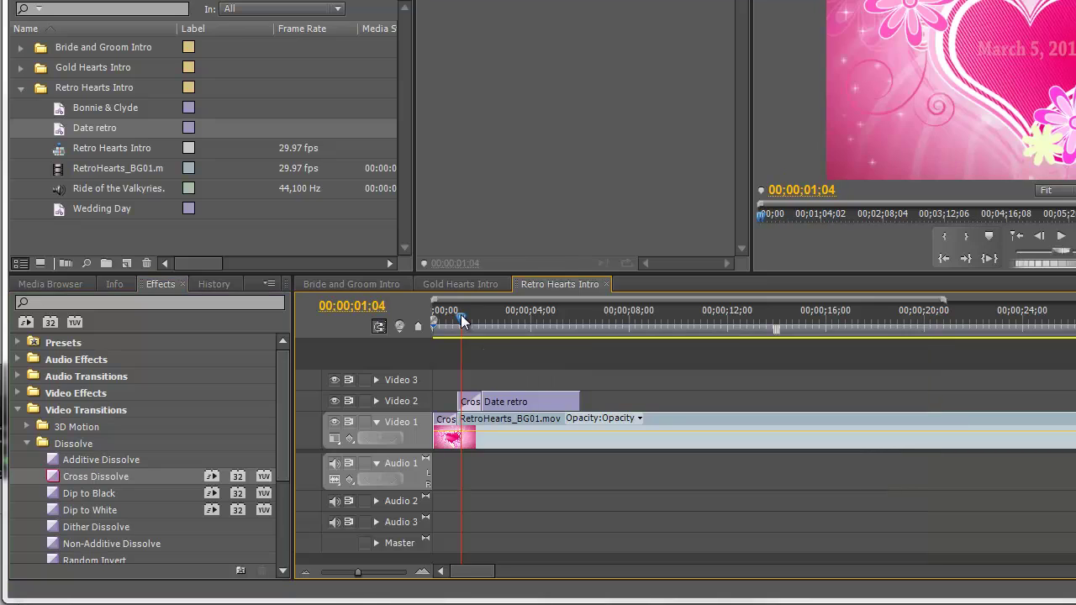
mouse_move(460, 322)
left_mouse_down()
mouse_move(470, 322)
mouse_move(456, 321)
left_mouse_up()
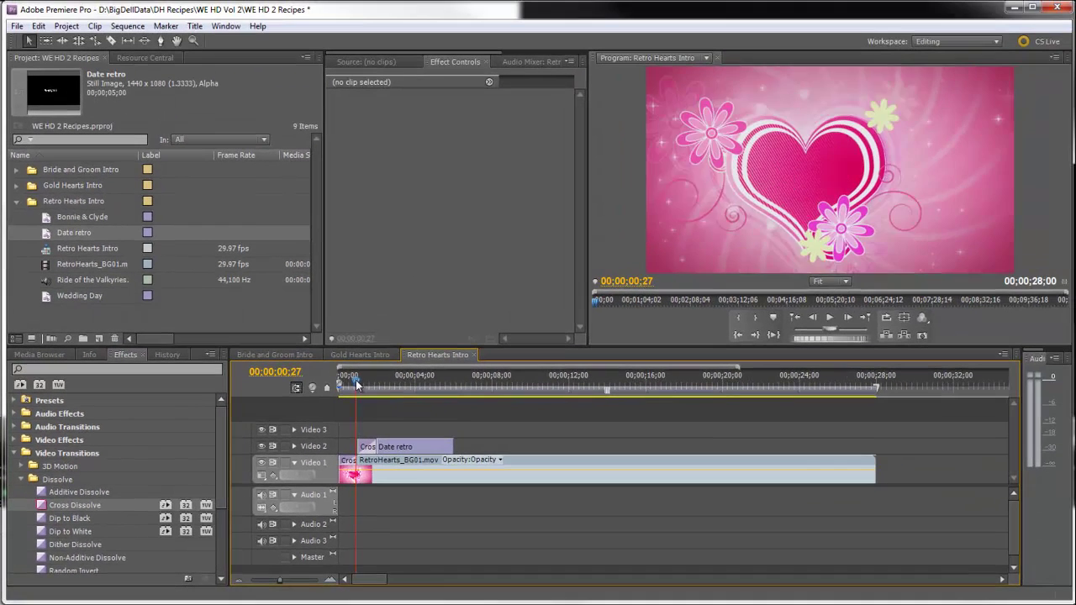
left_click_drag(356, 384, 433, 404)
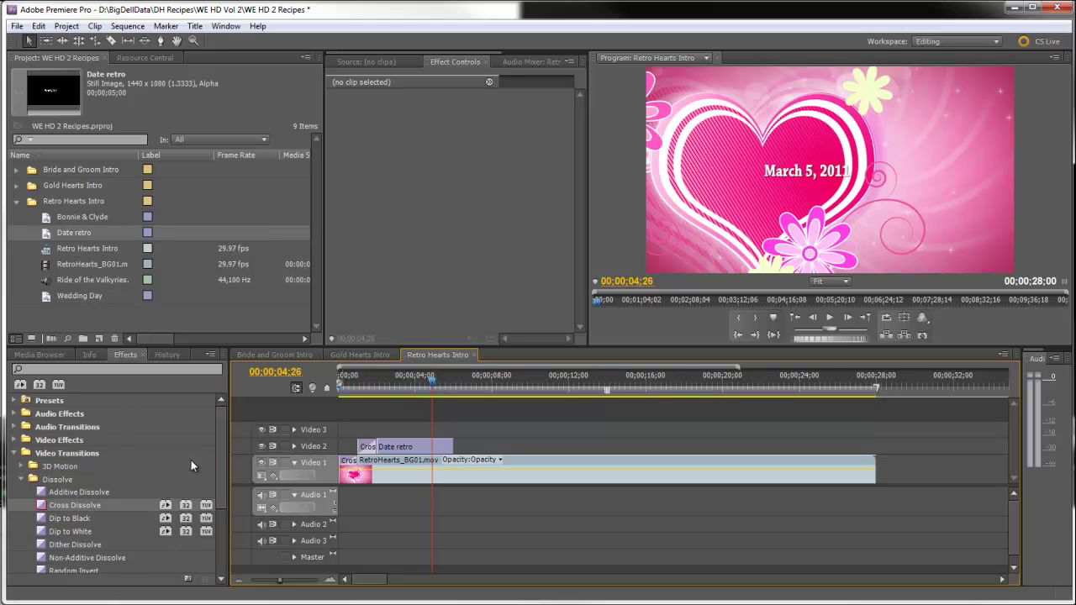
- Add a Cross Zoom transition to the end of Date retro and preview it
left_click_drag(216, 449, 212, 521)
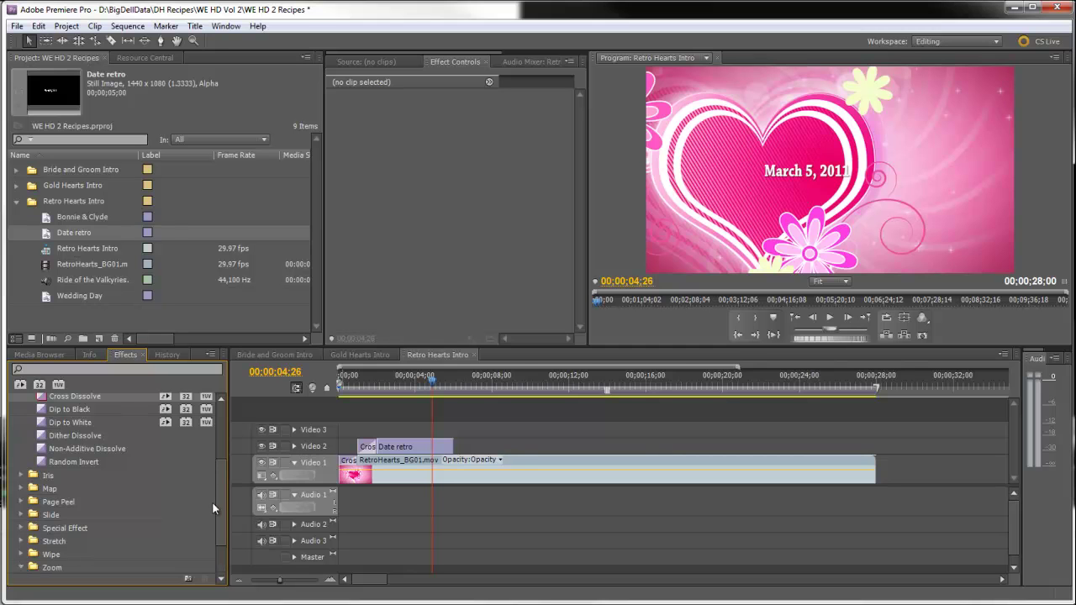
left_click_drag(219, 508, 219, 535)
left_click_drag(41, 531, 450, 454)
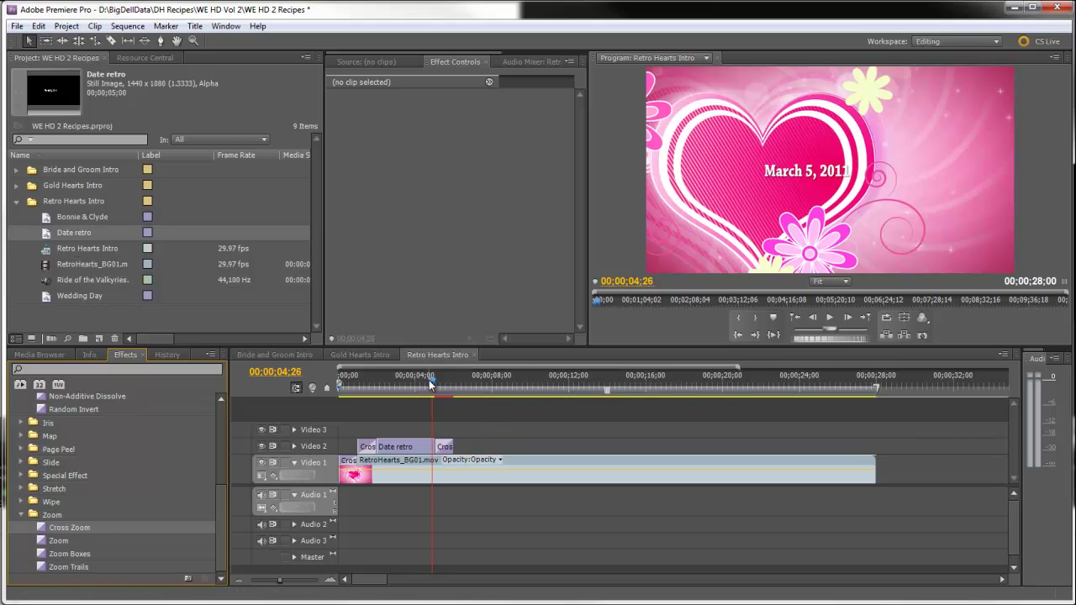
left_click_drag(430, 383, 412, 386)
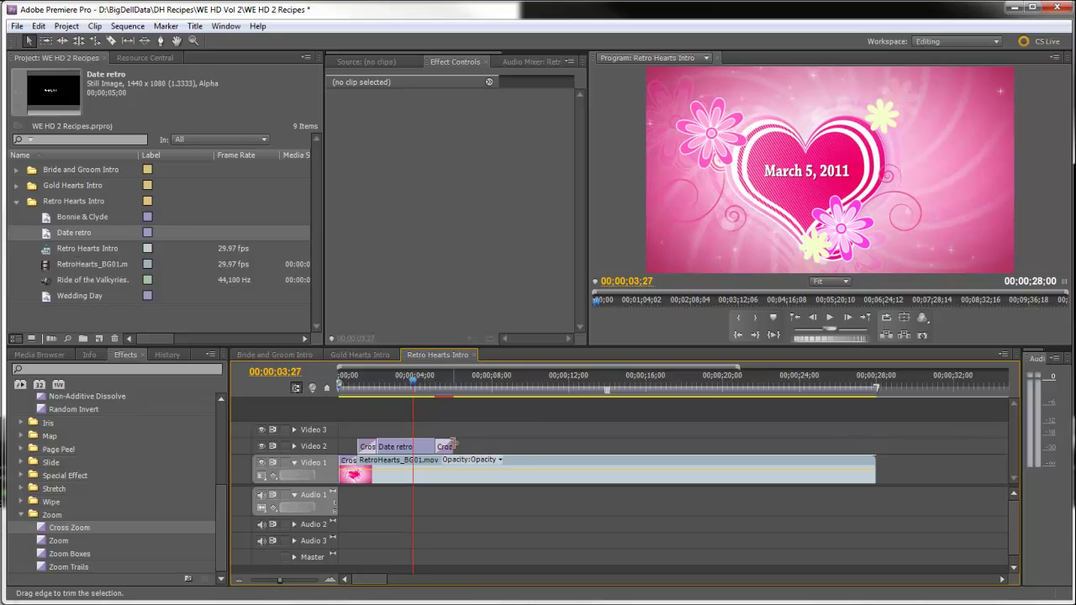
- Trim the Date retro end and adjust the Cross Zoom, previewing the date zooming away
left_click_drag(452, 446, 438, 446)
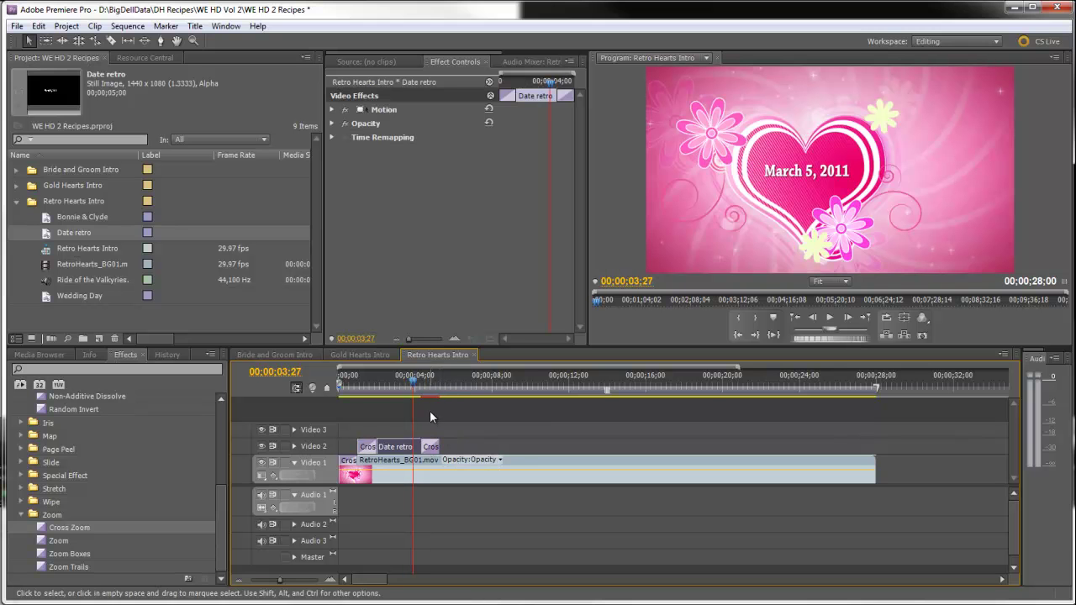
left_click(421, 387)
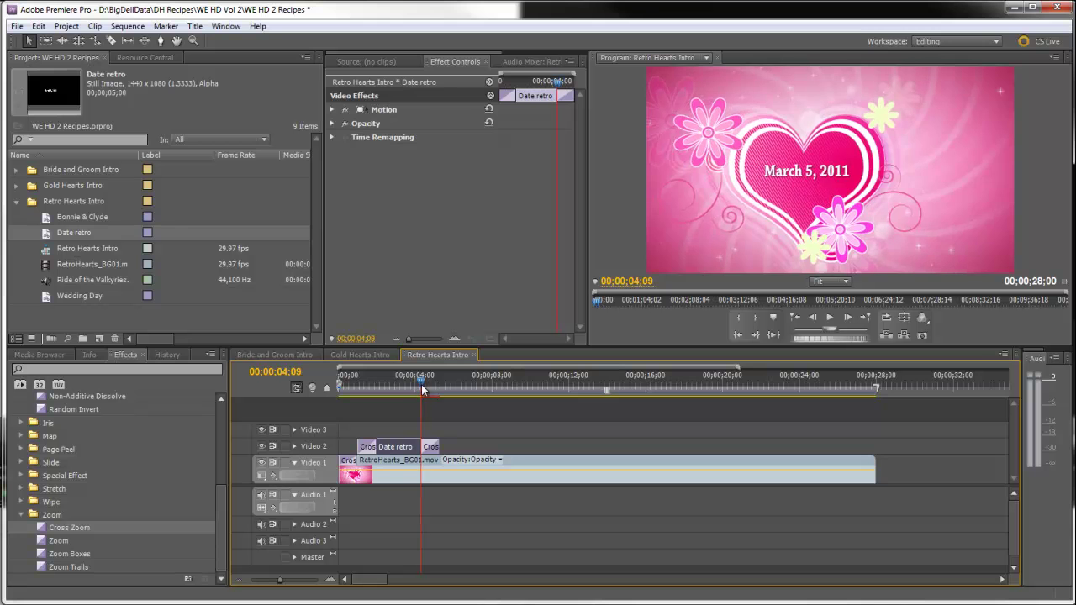
left_click_drag(423, 389, 429, 390)
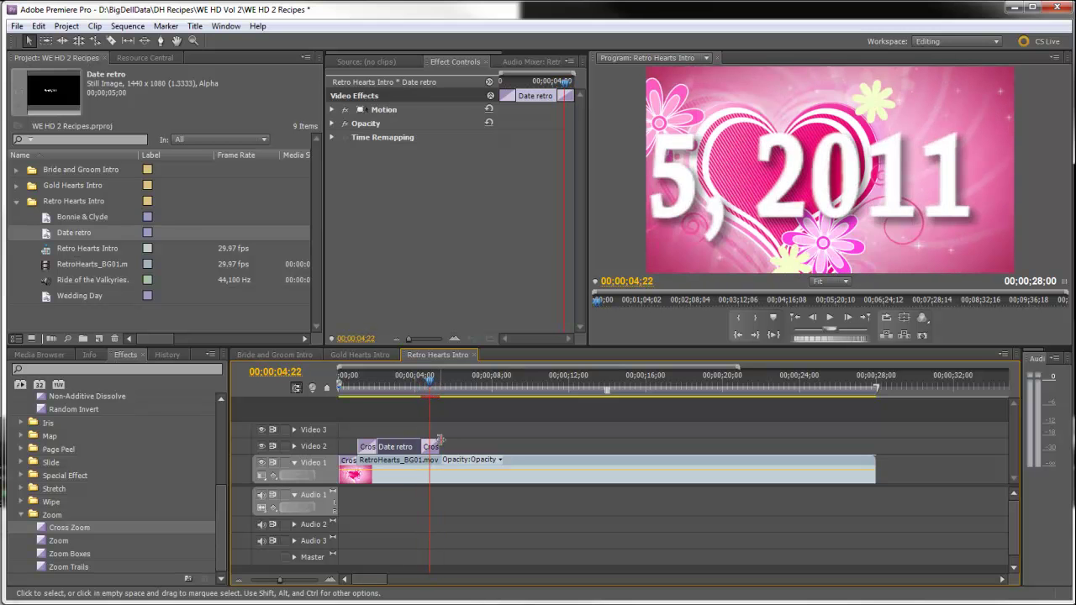
left_click_drag(439, 441, 446, 442)
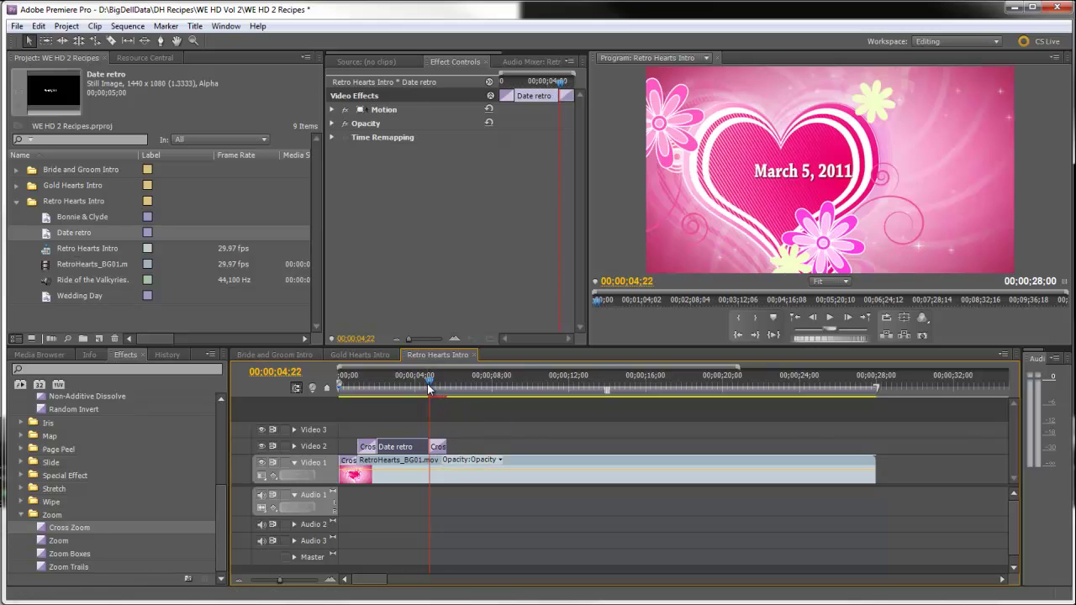
left_click_drag(429, 389, 473, 400)
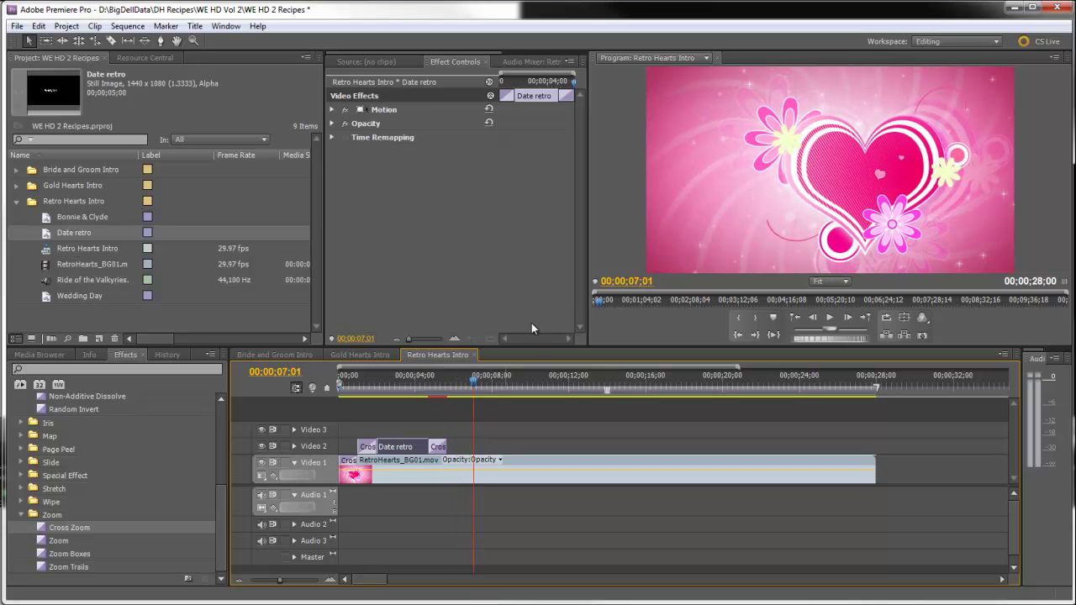
- Place Bonnie & Clyde on Video 2 at the playhead, fade it in with Cross Dissolve, and preview
left_click(48, 220)
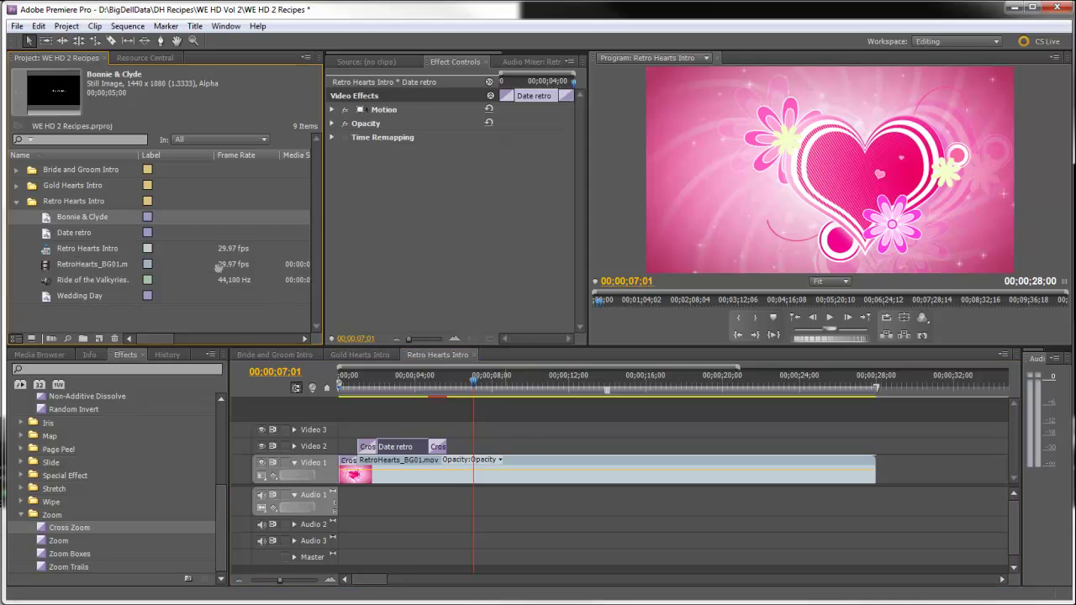
left_click_drag(483, 393, 487, 447)
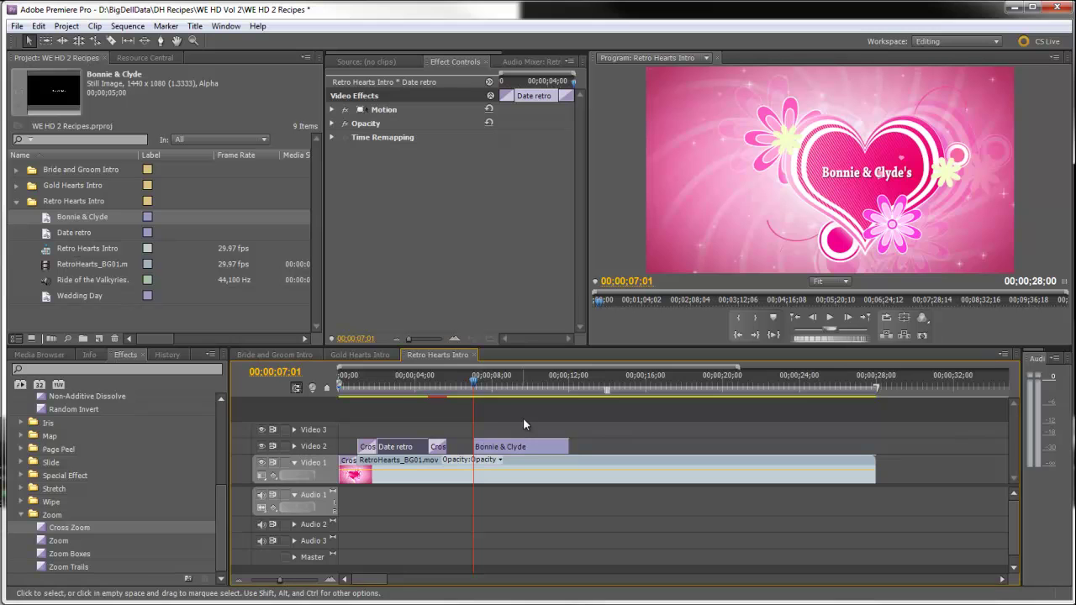
left_click_drag(220, 502, 220, 451)
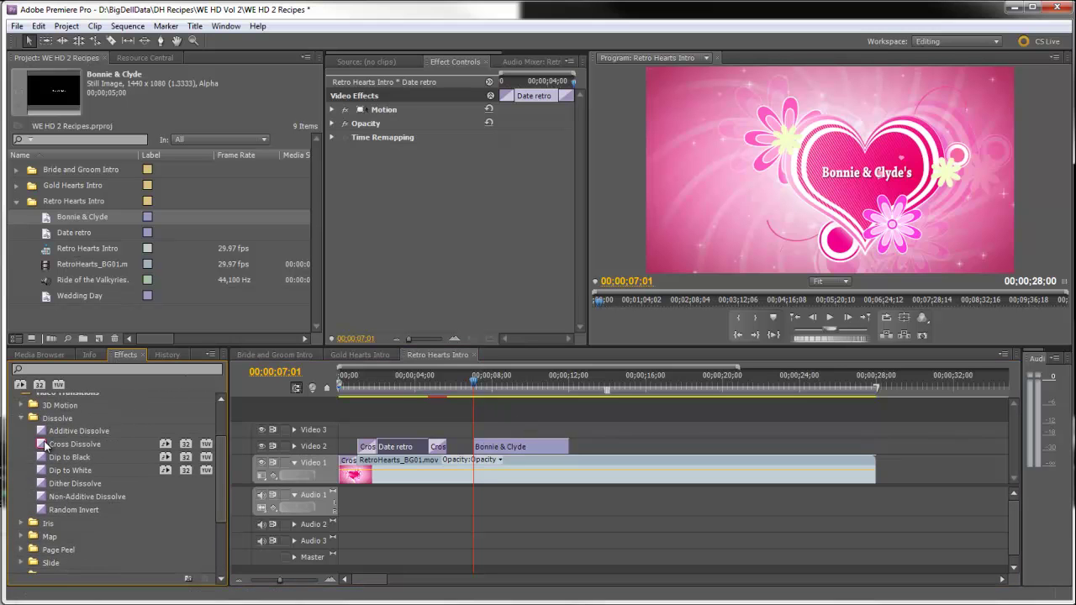
left_click_drag(45, 448, 481, 446)
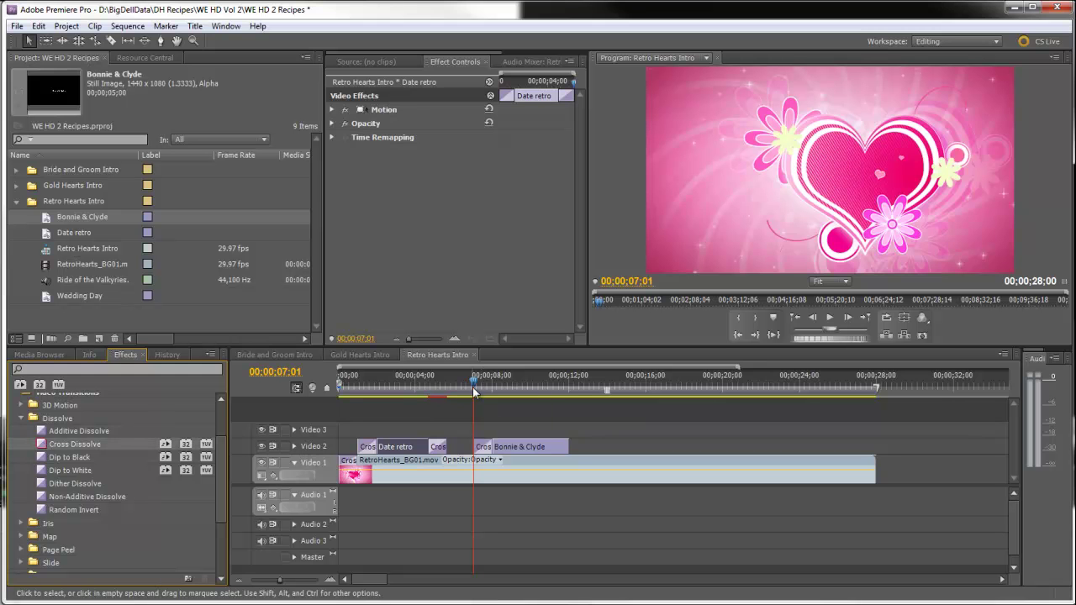
left_click_drag(476, 392, 582, 447)
- Add a Cross Zoom to the end of the Bonnie & Clyde clip and play it back
left_click(564, 389)
left_click_drag(564, 389, 553, 389)
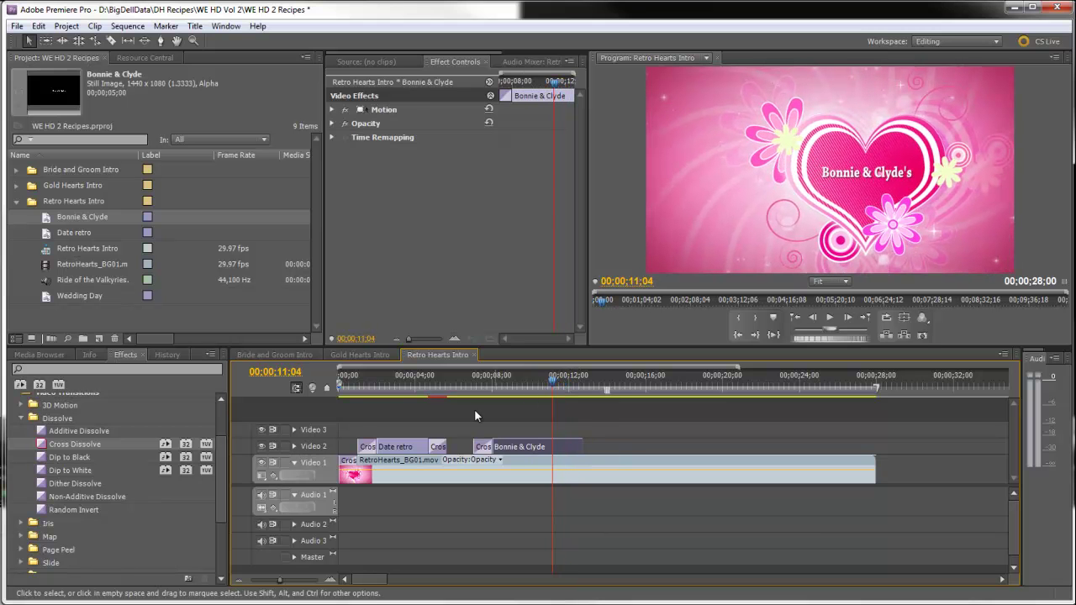
left_click_drag(227, 481, 225, 518)
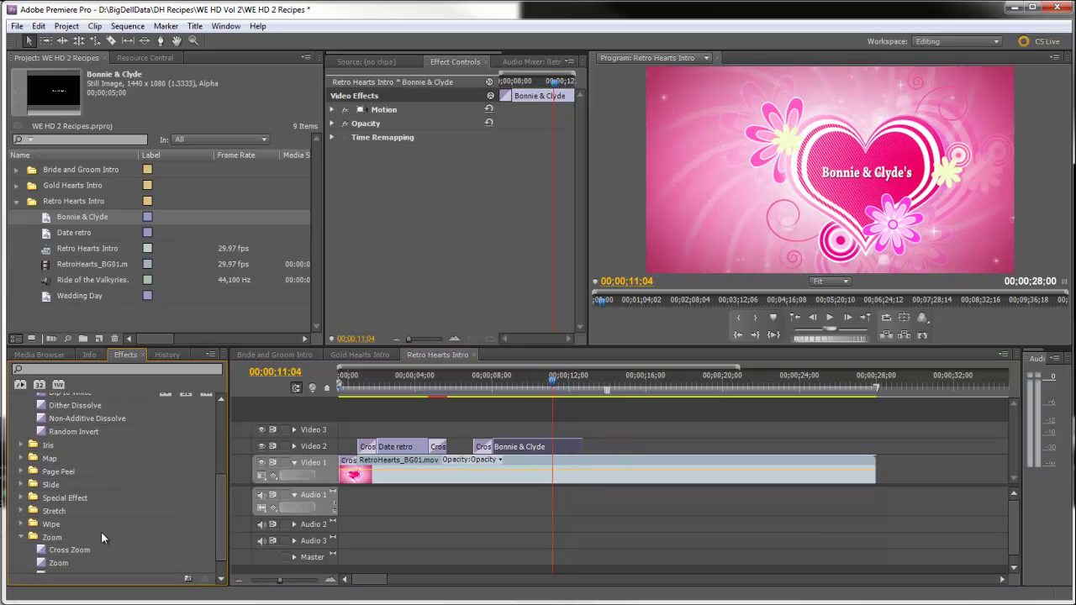
left_click_drag(42, 553, 575, 447)
key("space")
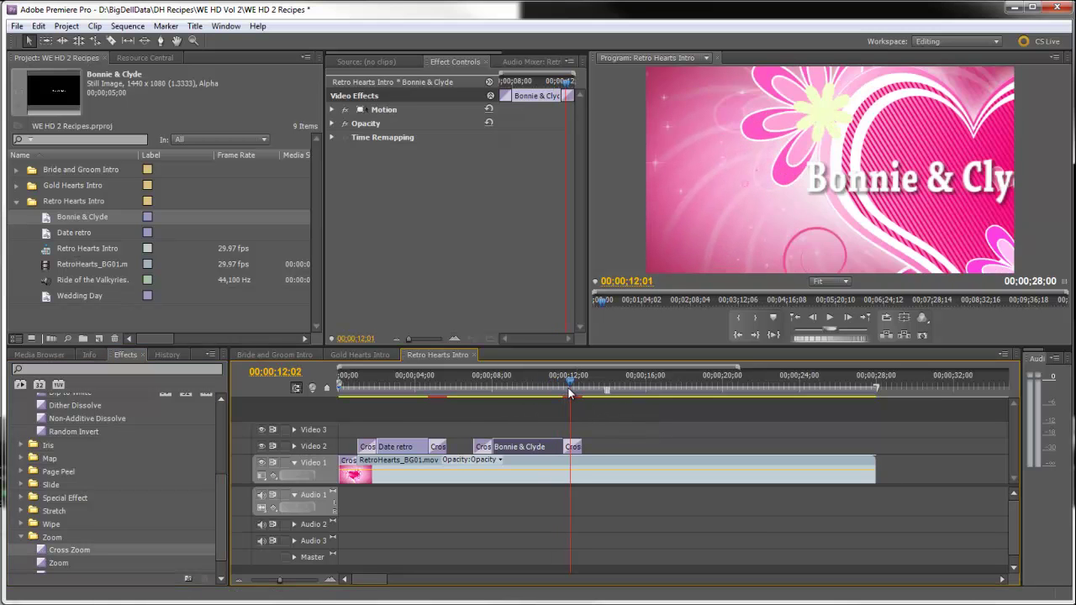
- Shorten the Cross Zoom transition by 12 frames and review it
left_click_drag(565, 393, 545, 388)
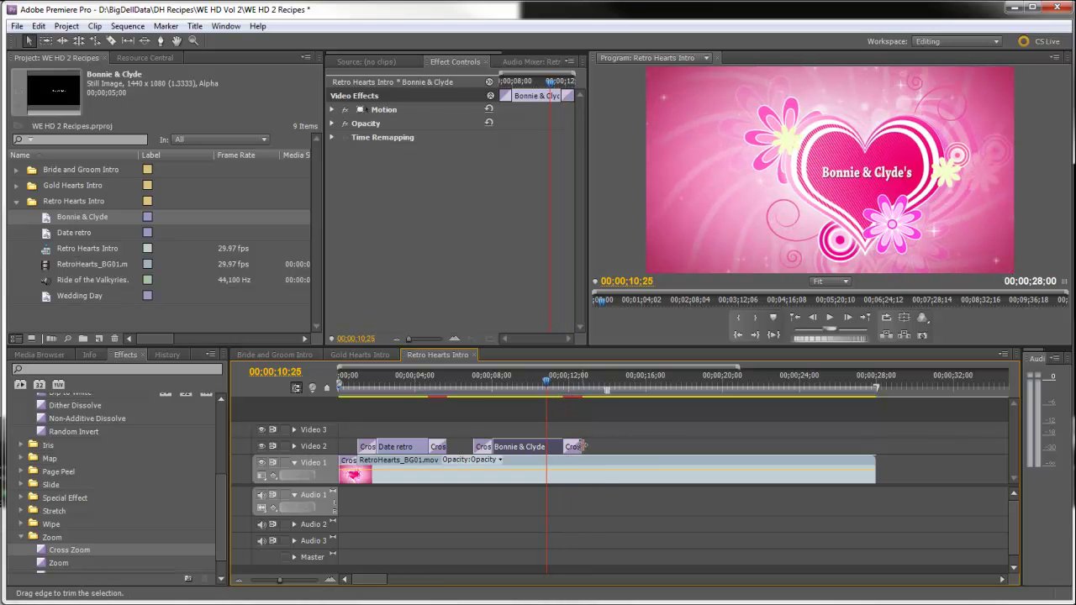
left_click_drag(583, 447, 570, 446)
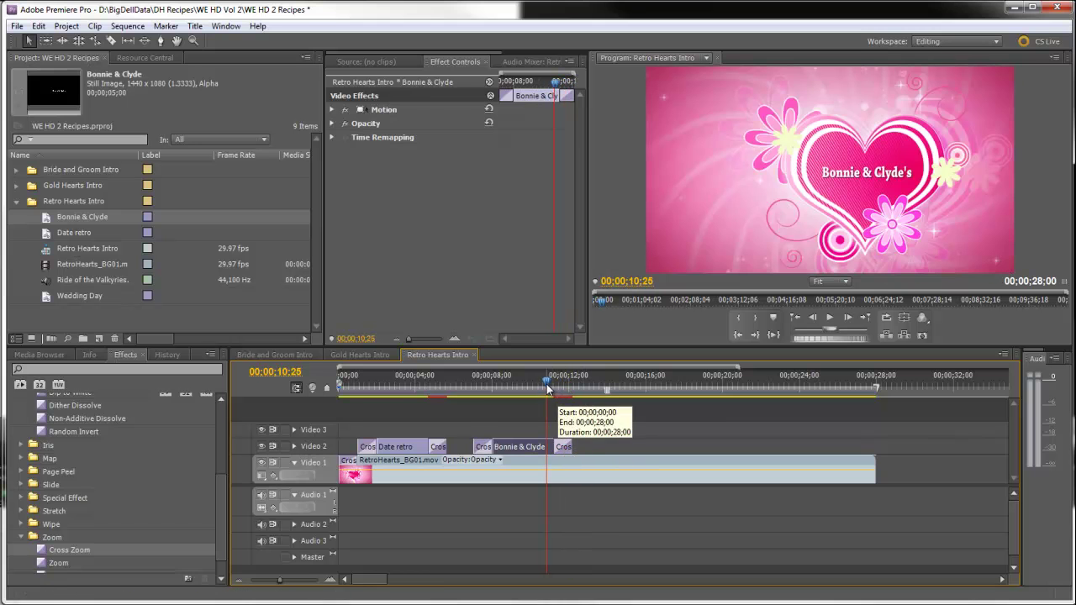
left_click_drag(558, 389, 620, 412)
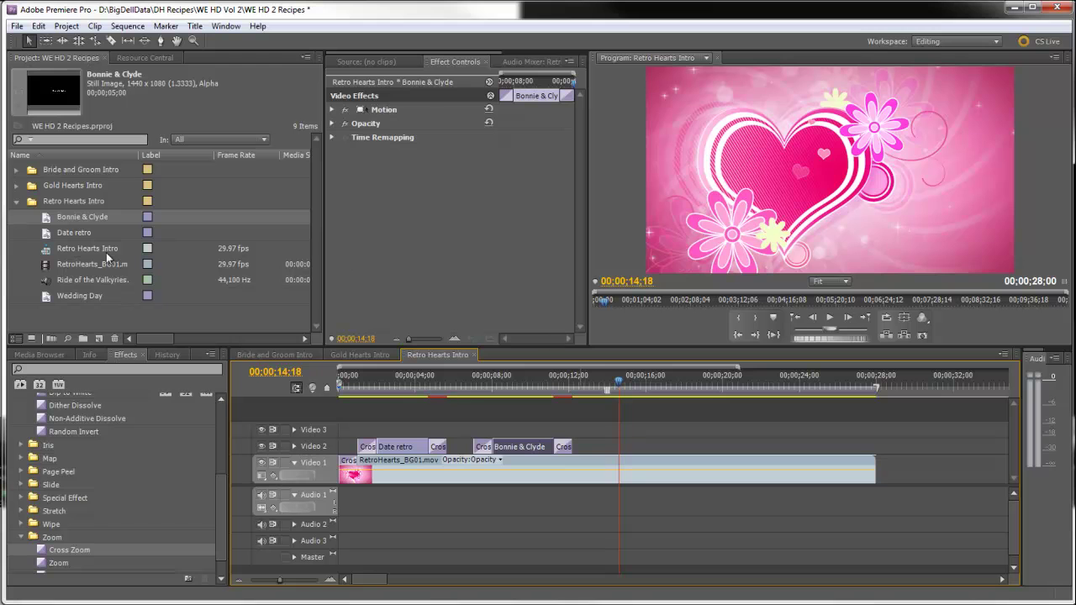
- Place Wedding Day on Video 2 at 14;18 with a Cross Dissolve fade-in, and preview it
left_click_drag(46, 296, 622, 450)
scroll(222, 455, "up", 3)
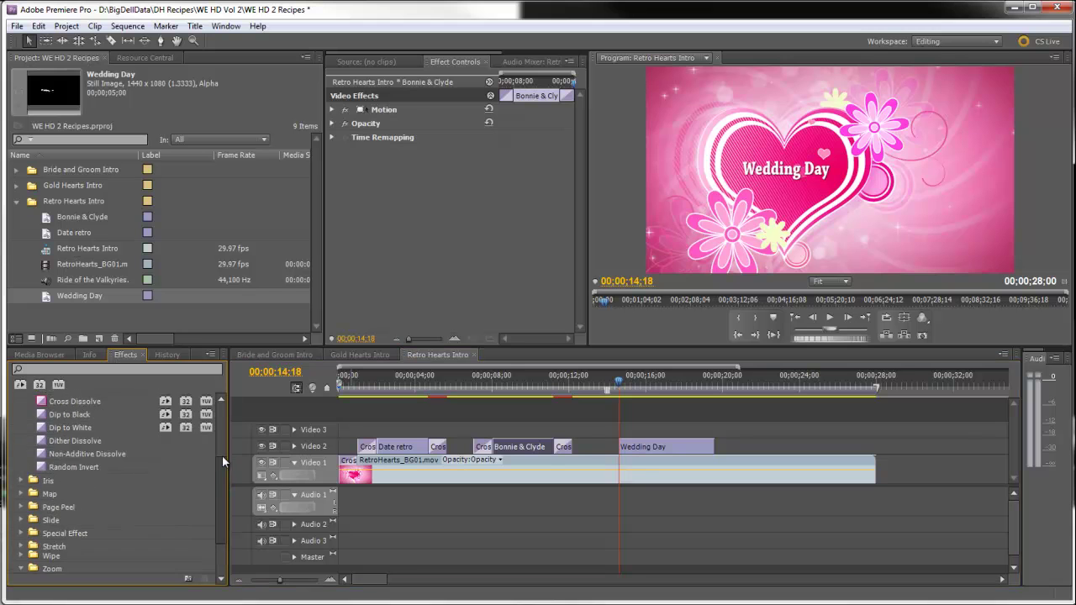
left_click(44, 420)
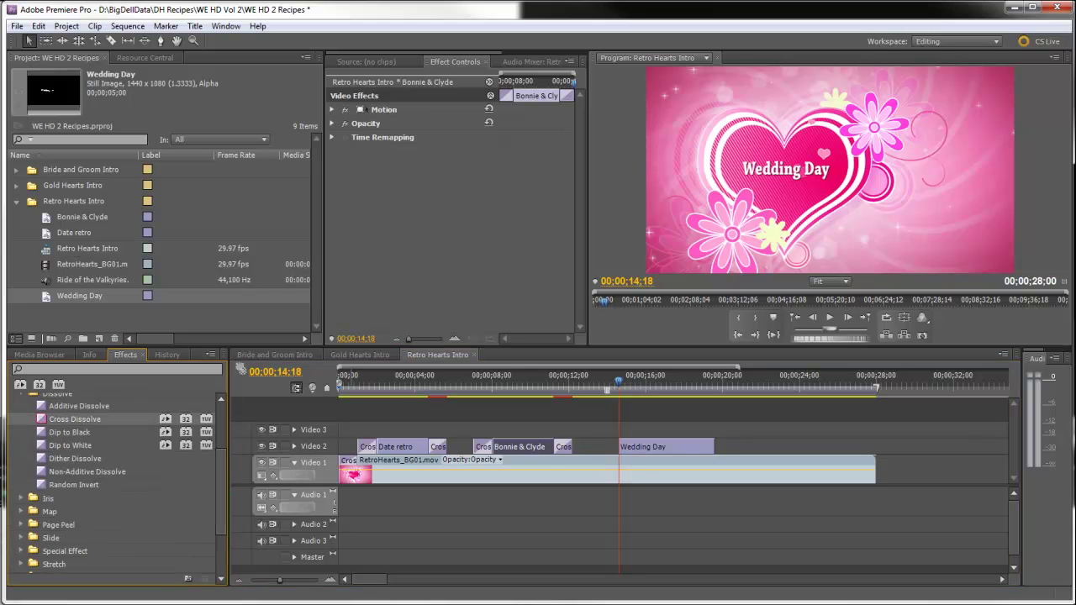
left_click_drag(51, 419, 627, 442)
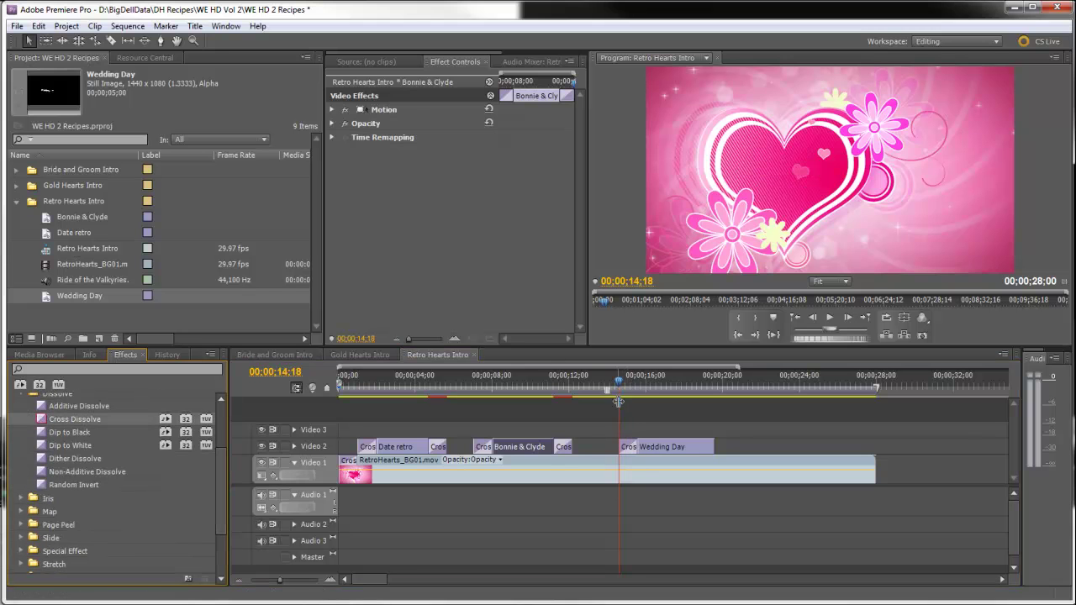
left_click_drag(618, 402, 689, 410)
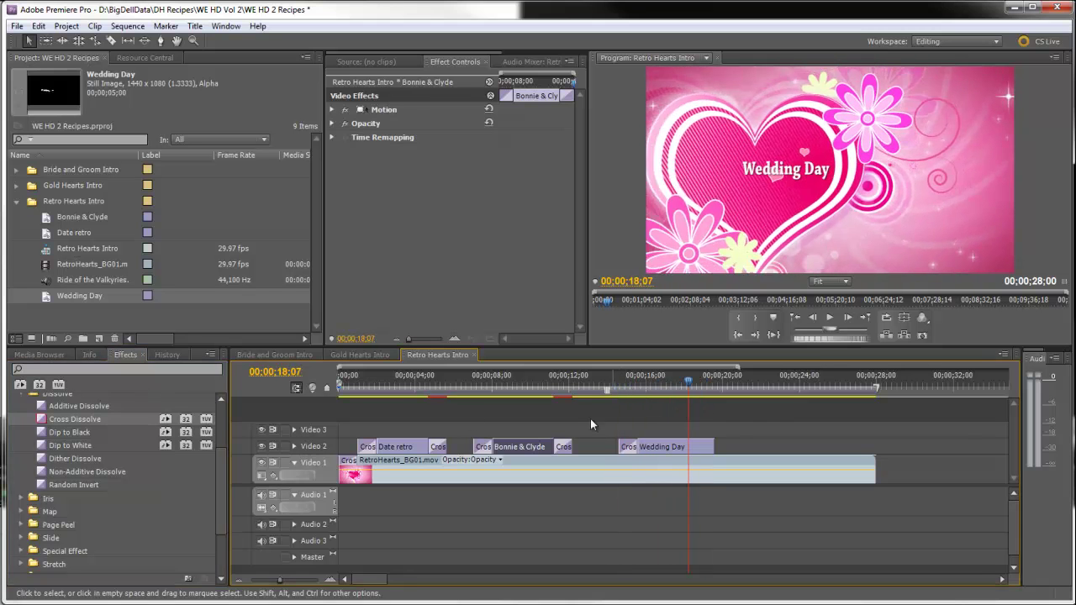
- Add a Cross Zoom to the end of the Wedding Day title
left_click_drag(216, 474, 212, 521)
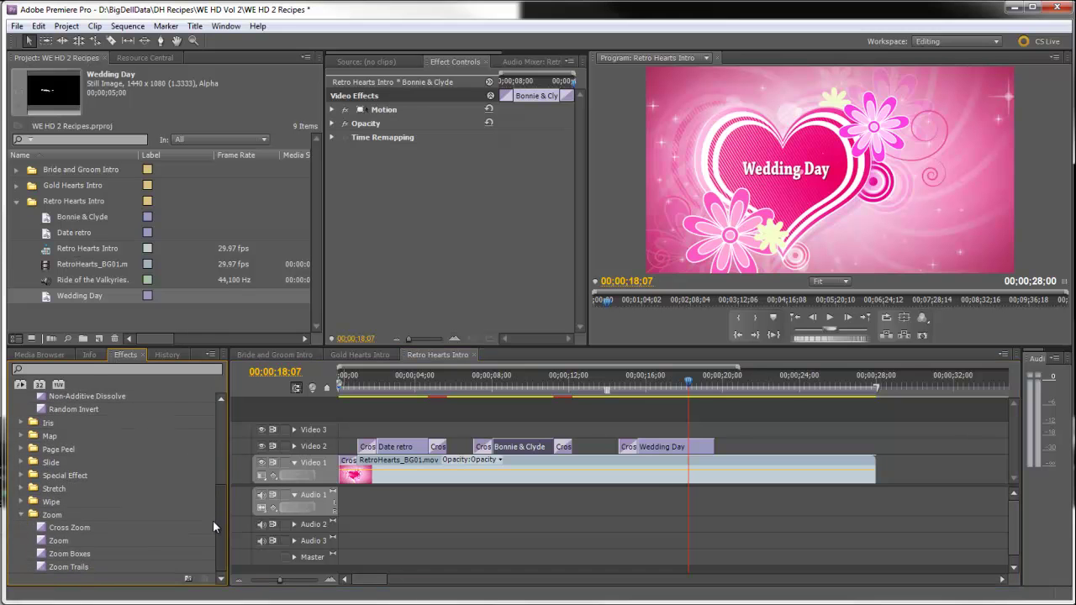
left_click_drag(39, 527, 711, 448)
left_click_drag(692, 385, 729, 396)
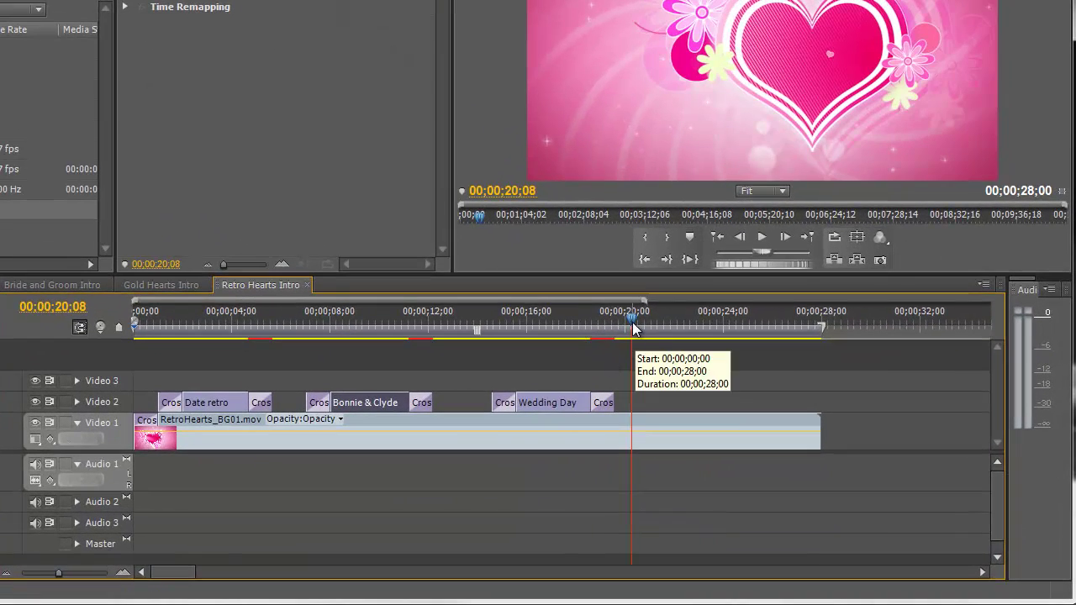
- Trim RetroHearts_BG01.mov to end at 20;10, just after the last transition
left_click(632, 321)
left_click_drag(631, 321, 634, 321)
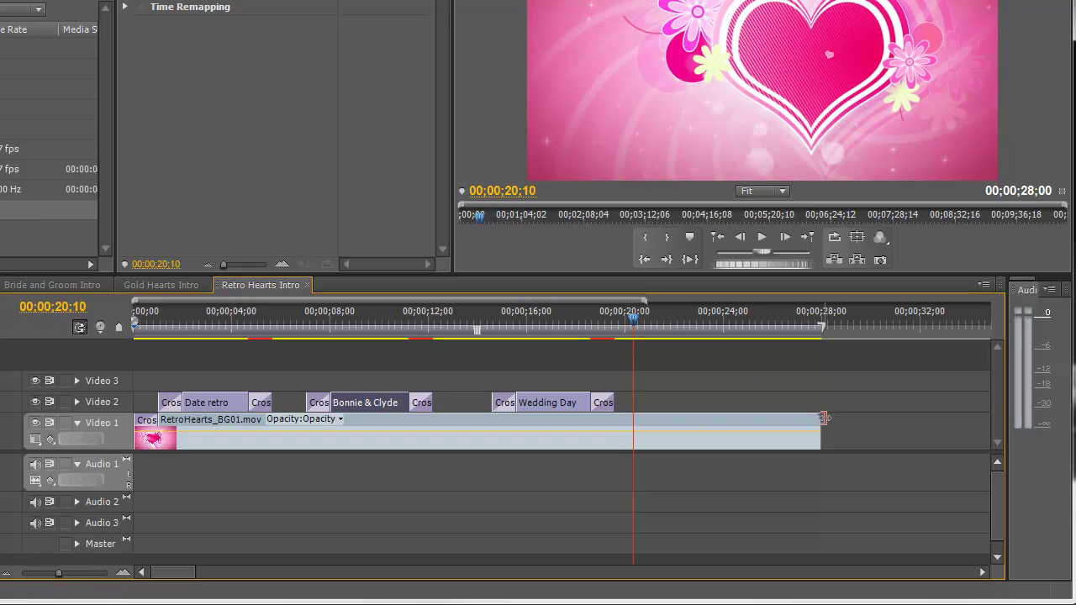
left_click_drag(820, 430, 633, 444)
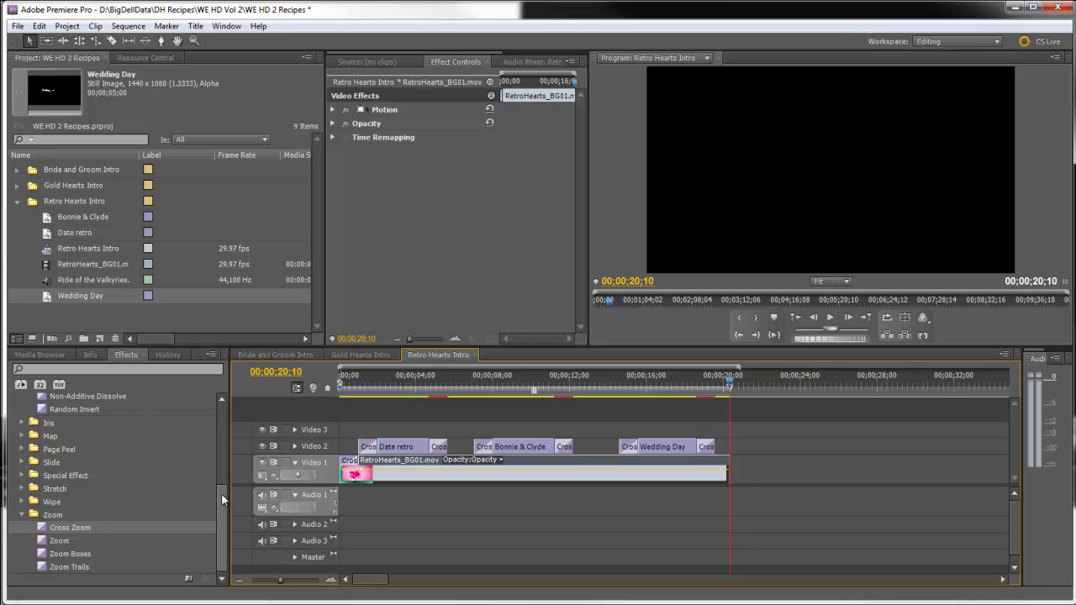
- Add Dip to Black to the background's end and return to review it
left_click_drag(187, 500, 225, 445)
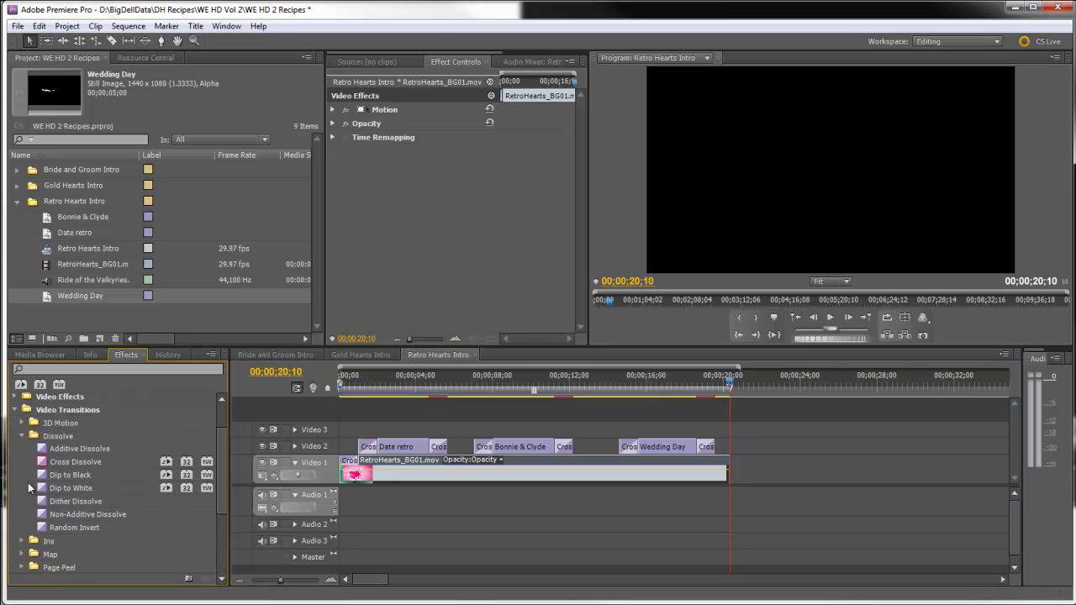
left_click_drag(44, 476, 730, 474)
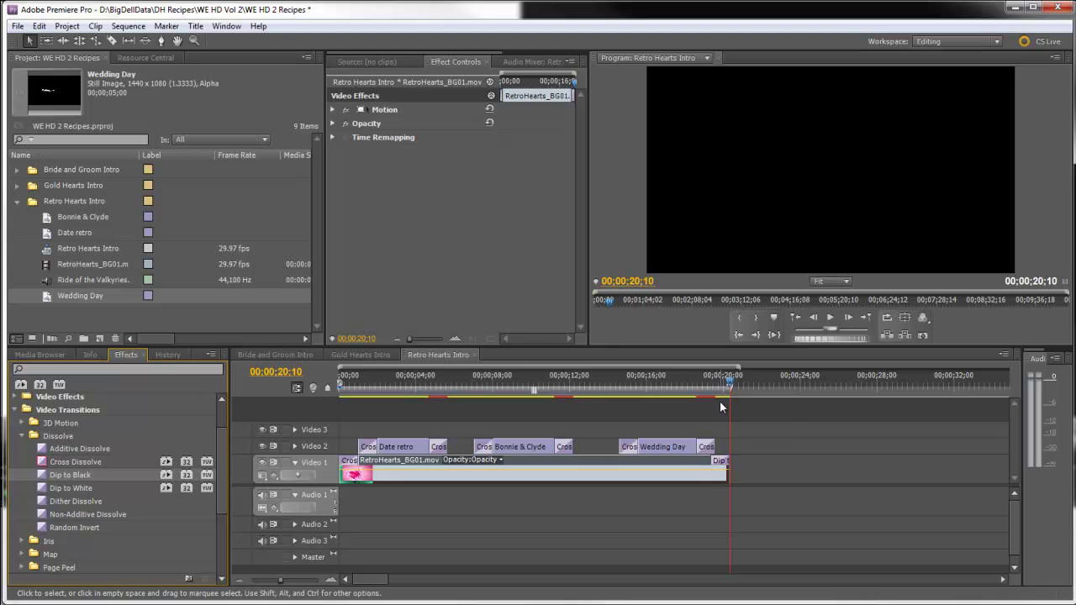
left_click(708, 385)
- Preview the dip to black, then add Ride of the Valkyries.wma on Audio 1, trimmed to the video's end
left_click_drag(708, 385, 730, 390)
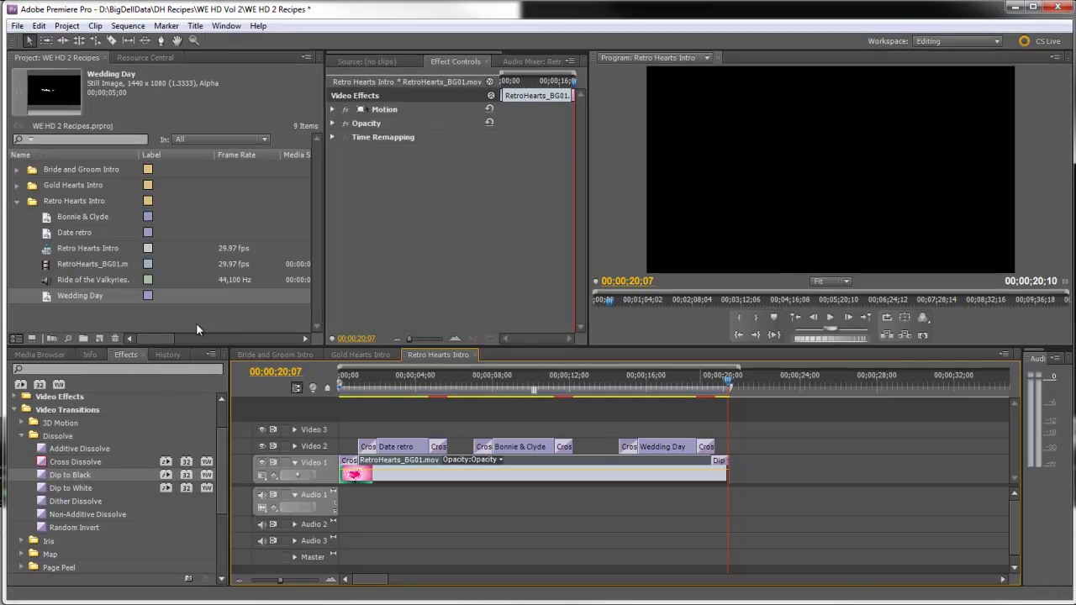
mouse_move(46, 281)
left_mouse_down()
mouse_move(320, 434)
mouse_move(349, 498)
left_mouse_up()
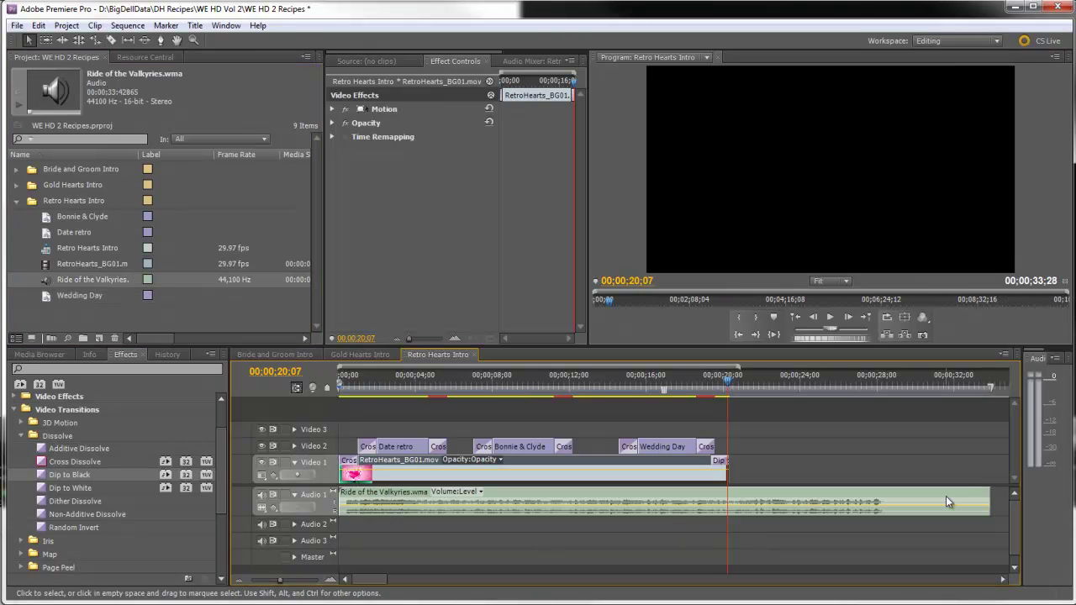
left_click_drag(989, 494, 728, 502)
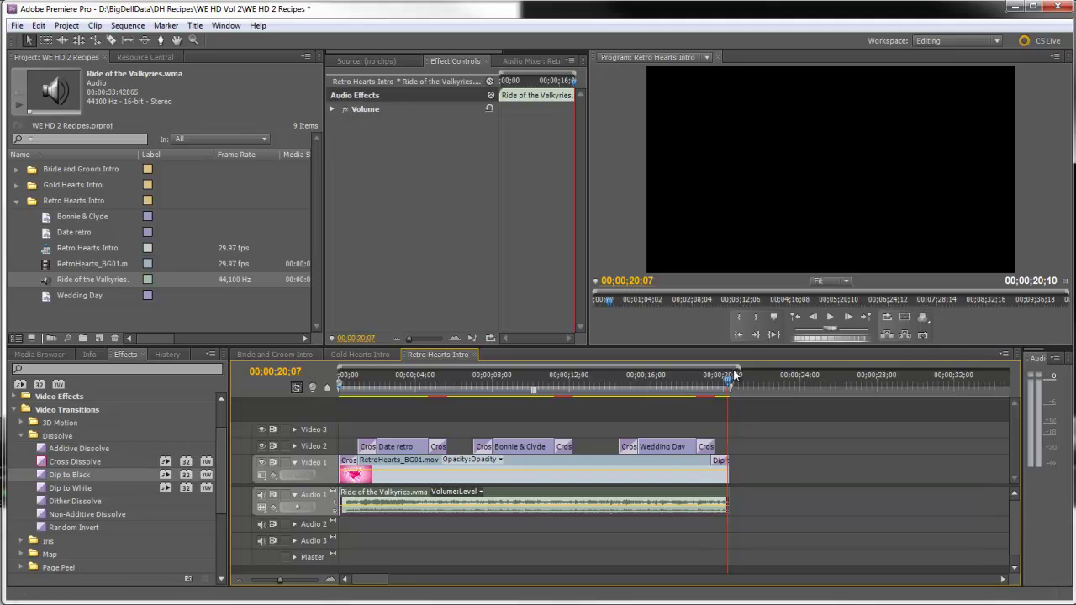
- Zoom in on the ending and keyframe Audio 1 volume down to -oo dB at the end
key("=")
key("=")
key("=")
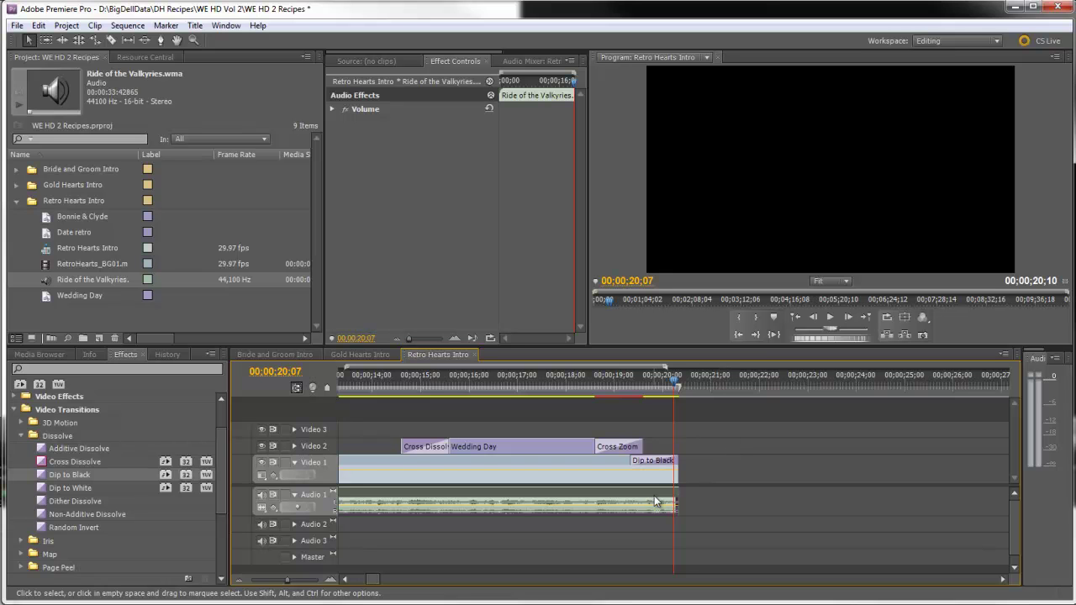
left_click_drag(676, 384, 633, 380)
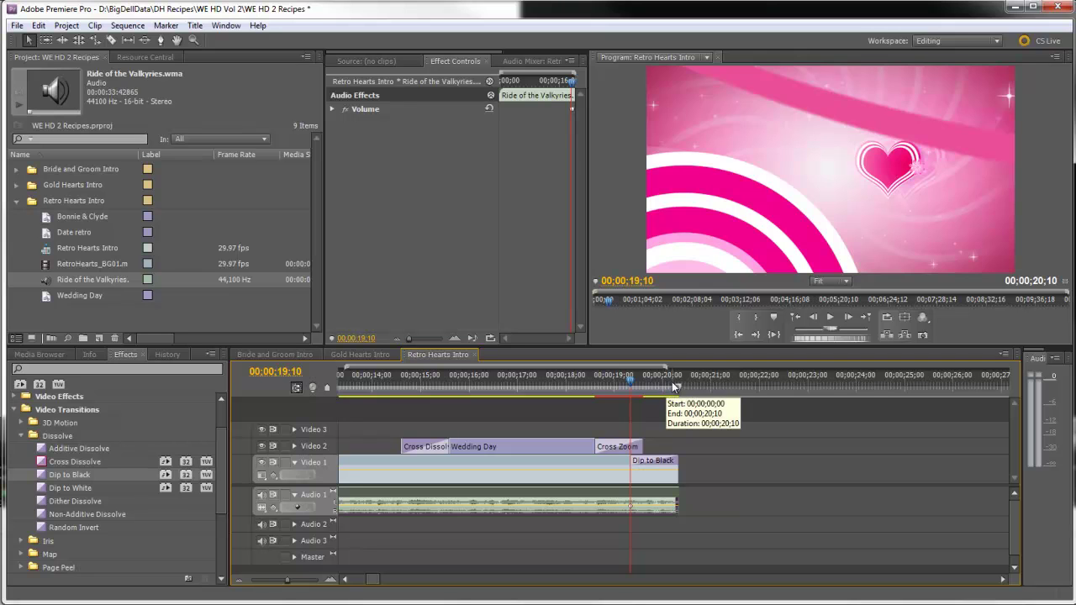
left_click_drag(675, 380, 678, 382)
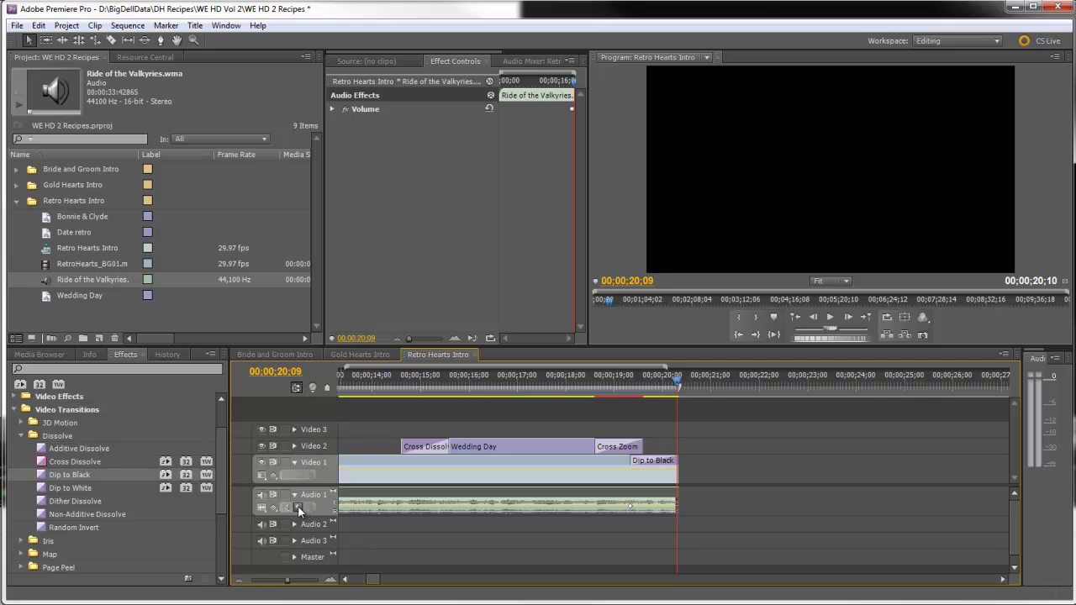
left_click(299, 509)
left_click(668, 387)
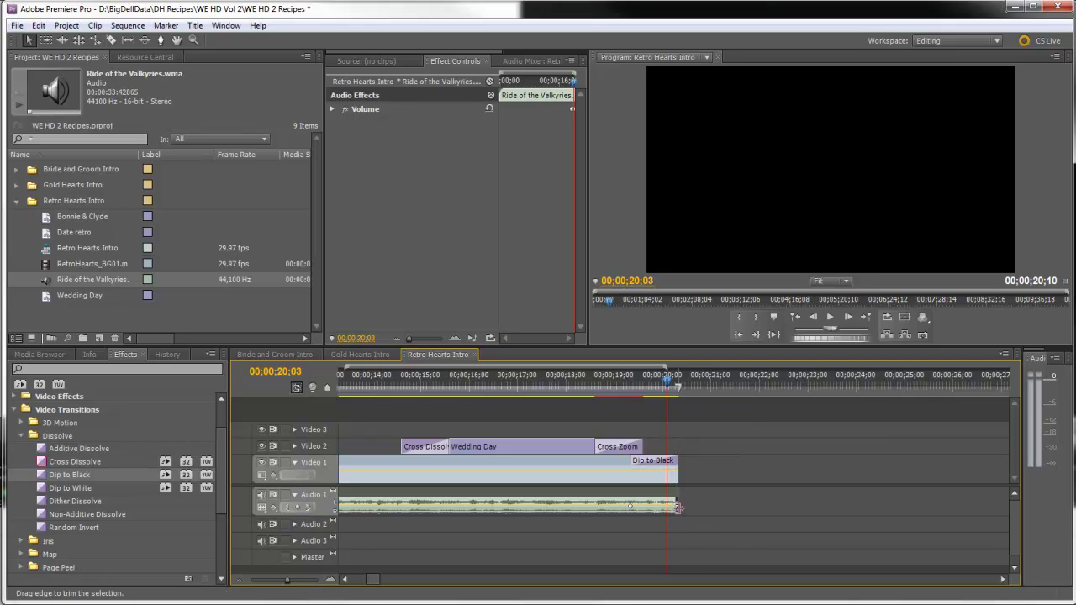
left_click_drag(677, 507, 686, 527)
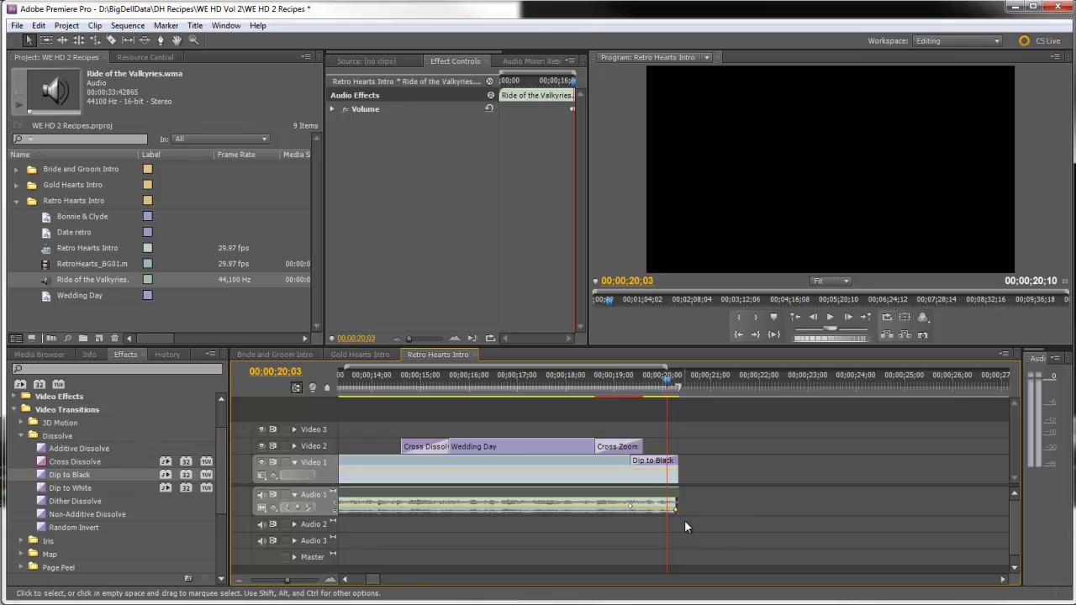
left_click(623, 380)
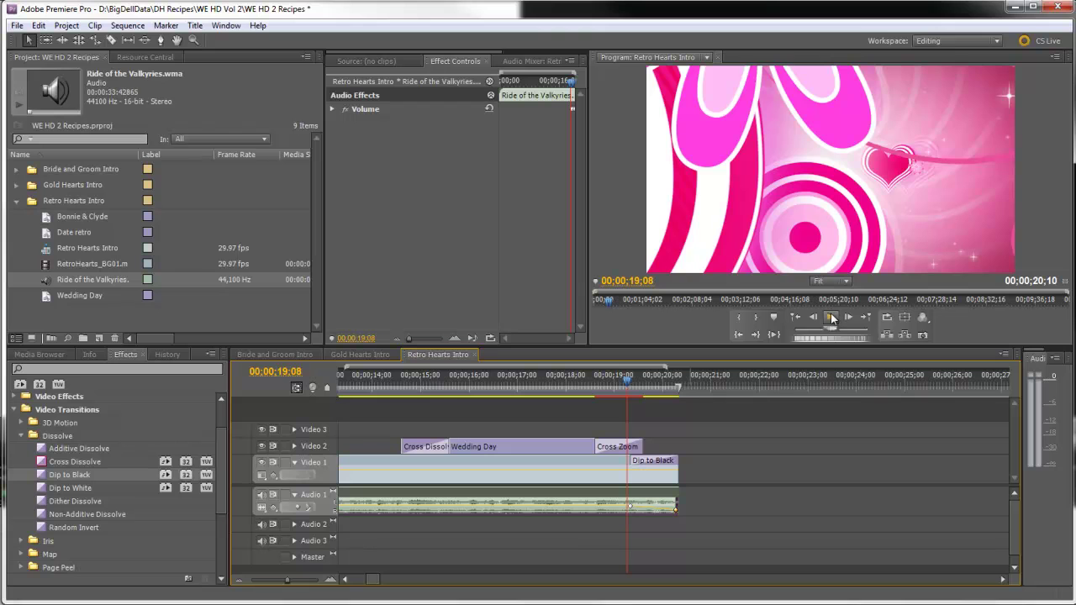
left_click(830, 317)
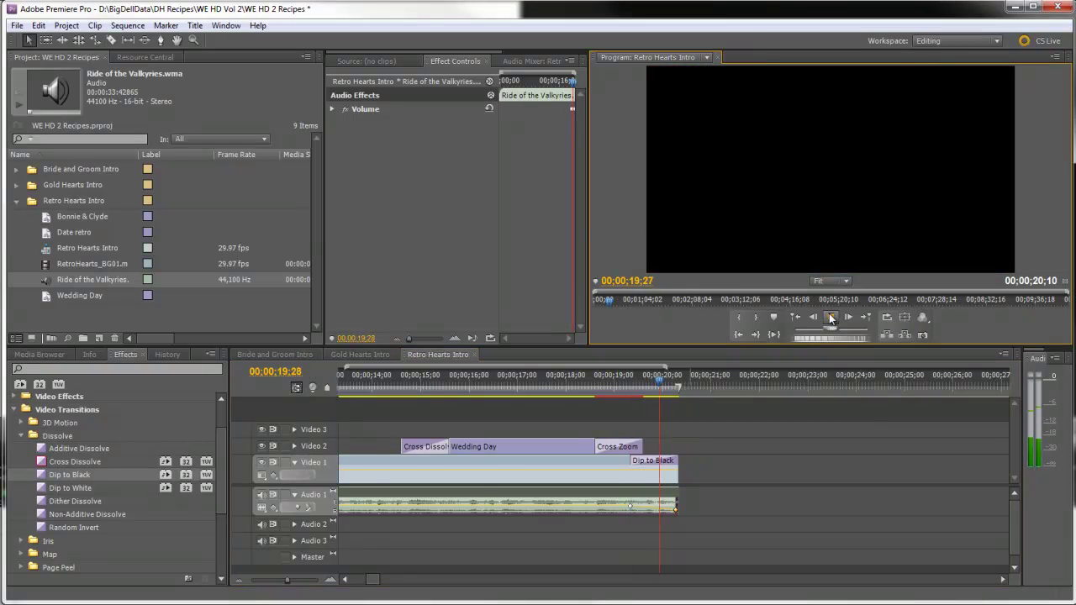
key("backslash")
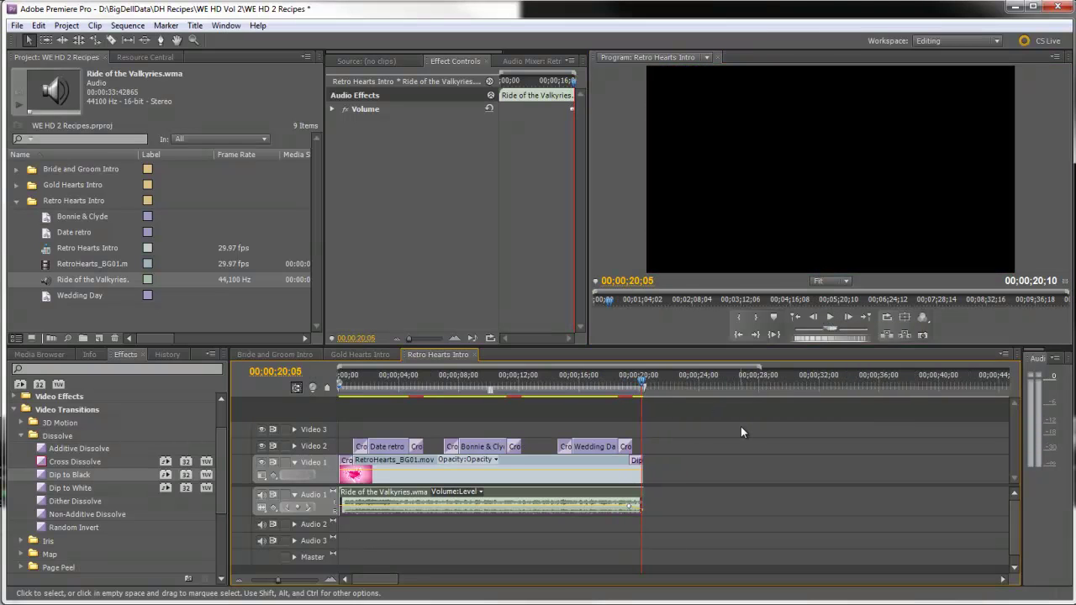